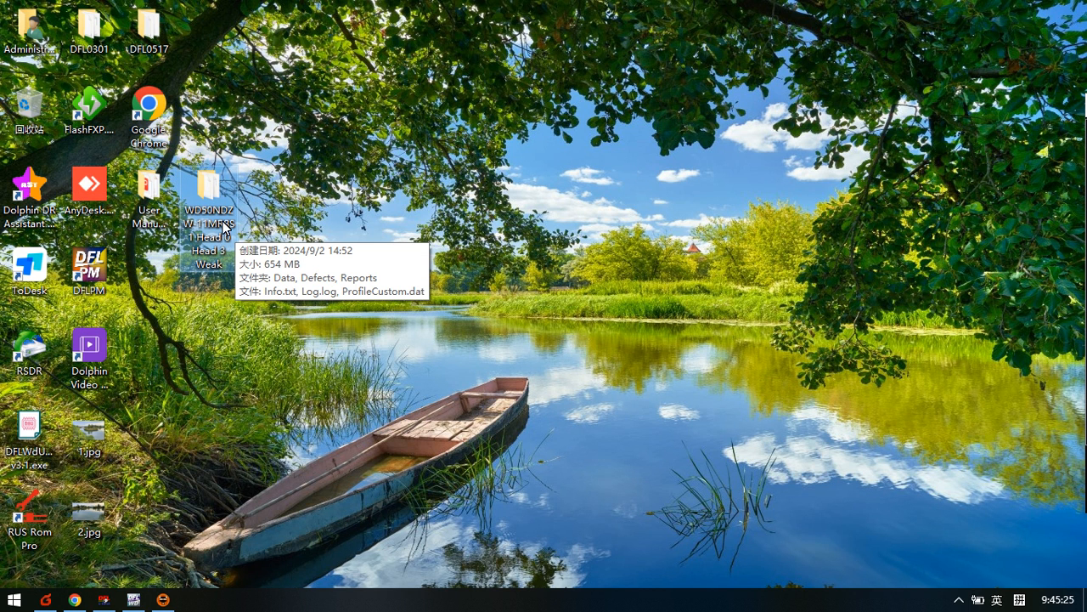
# Step: Open Data\SABackup\Modules\Copy 0 in the WD50NDZW-11MR8S1 Head 0 Head 3 Weak folder and look through its module files
pyautogui.doubleClick(218, 205)
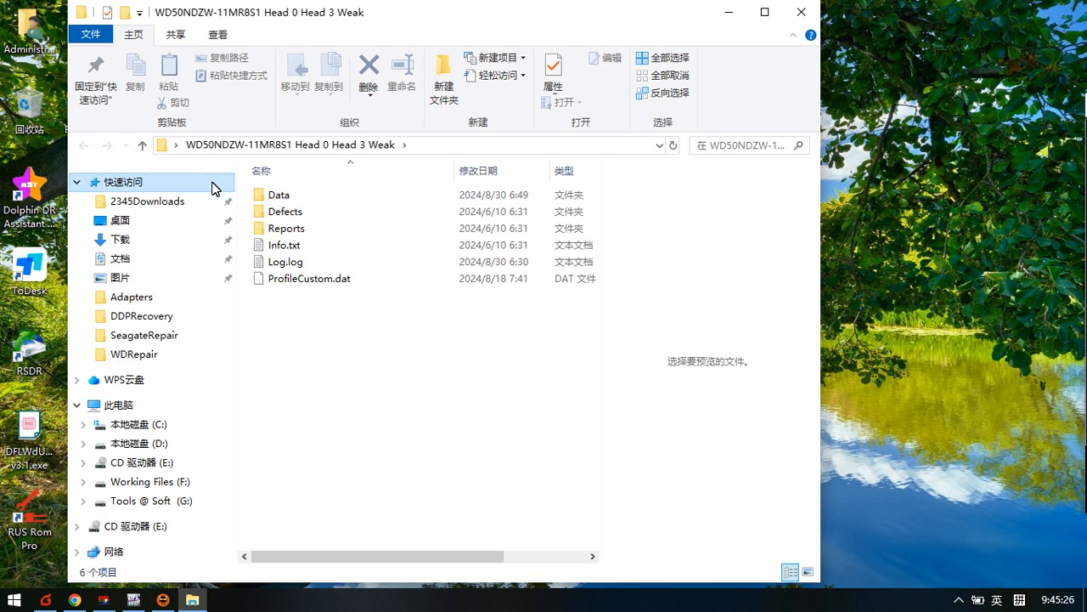
pyautogui.doubleClick(293, 197)
pyautogui.doubleClick(294, 212)
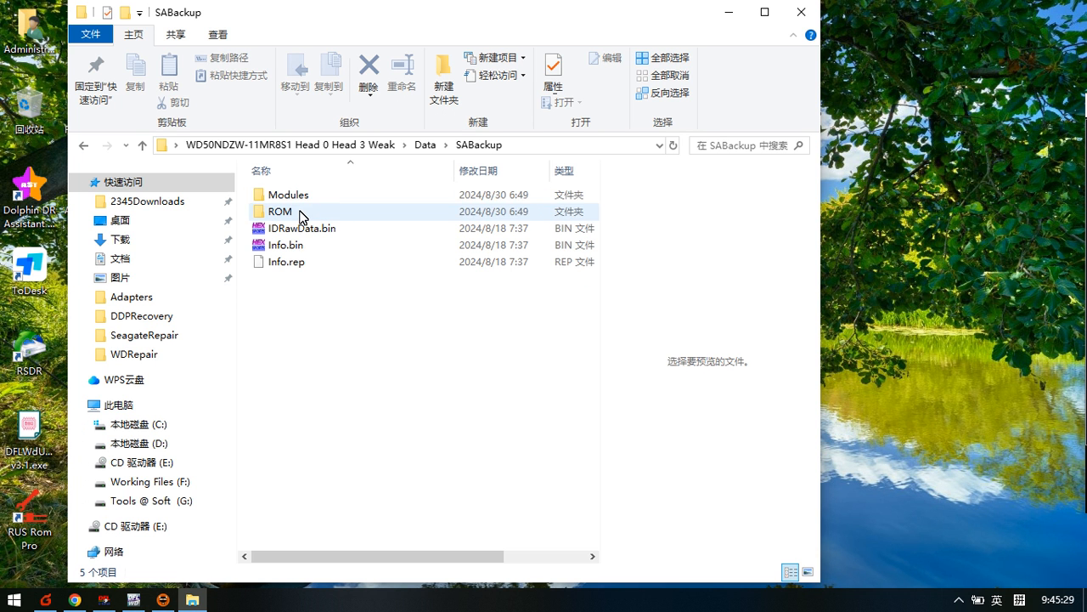
pyautogui.doubleClick(306, 197)
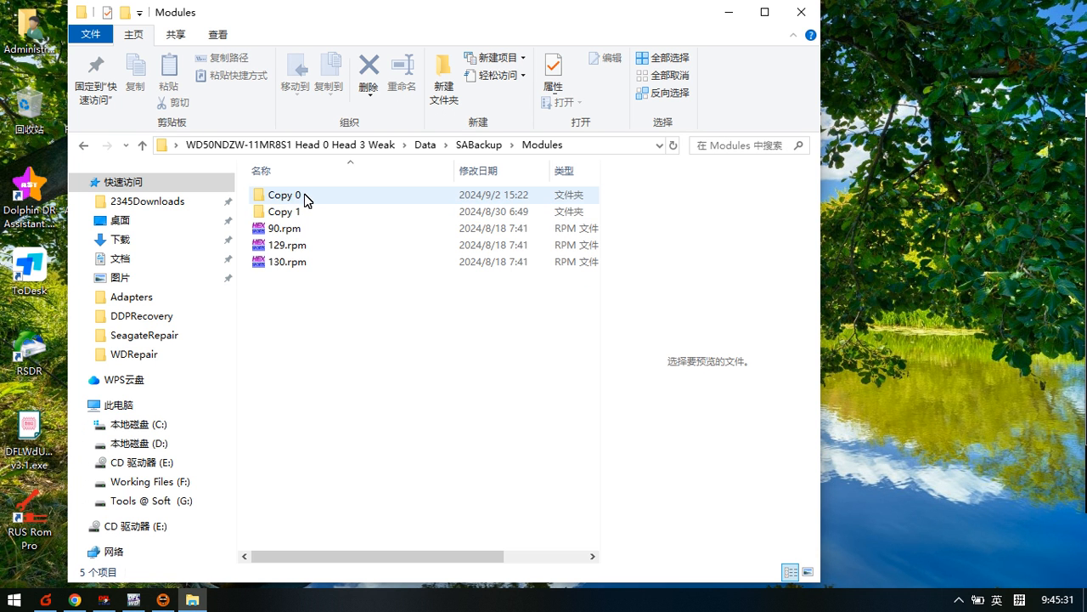
pyautogui.click(308, 201)
pyautogui.doubleClick(307, 200)
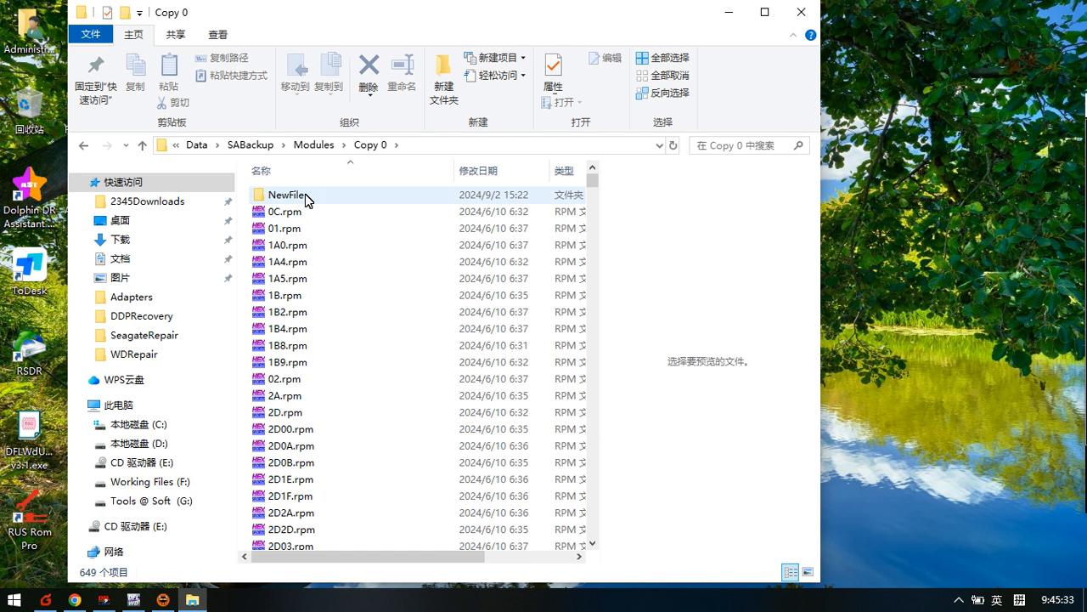
pyautogui.scroll(-10, 310, 378)
pyautogui.scroll(-20, 314, 382)
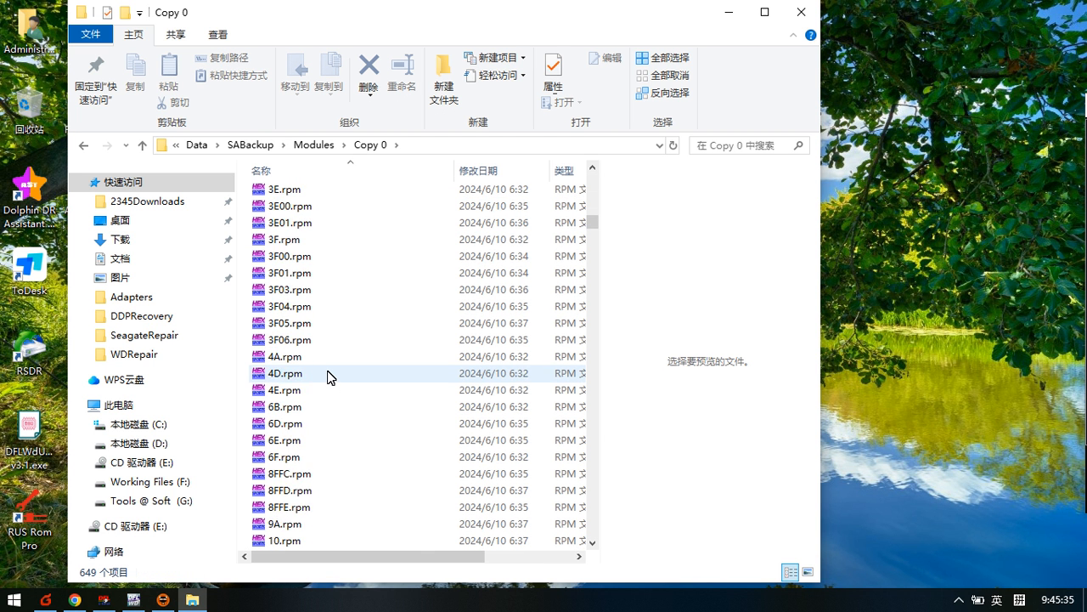
pyautogui.scroll(9, 327, 371)
pyautogui.scroll(20, 327, 371)
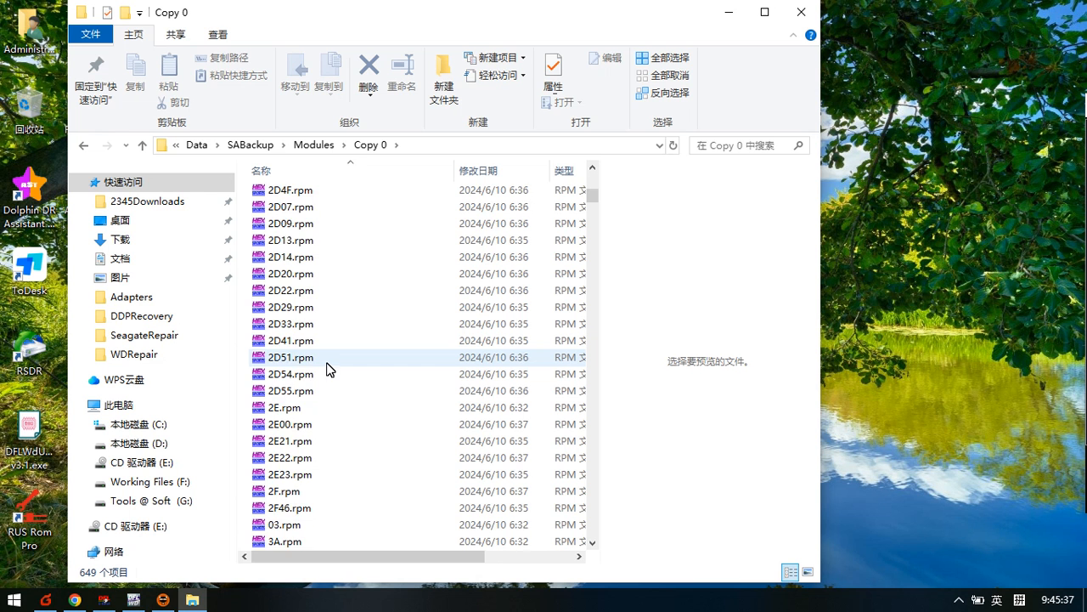
pyautogui.scroll(-13, 327, 361)
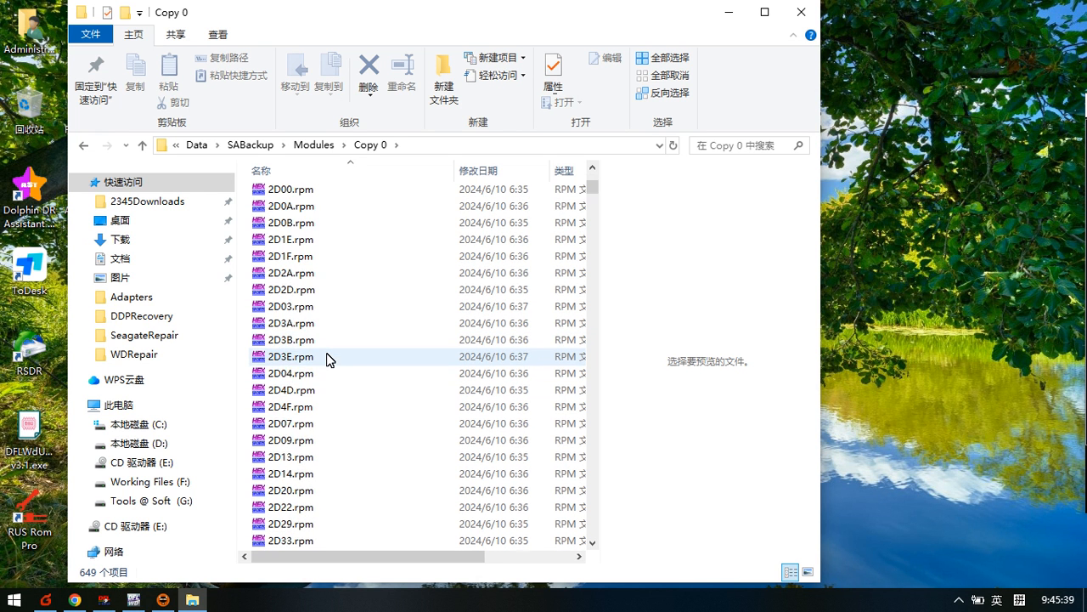
pyautogui.scroll(-8, 335, 359)
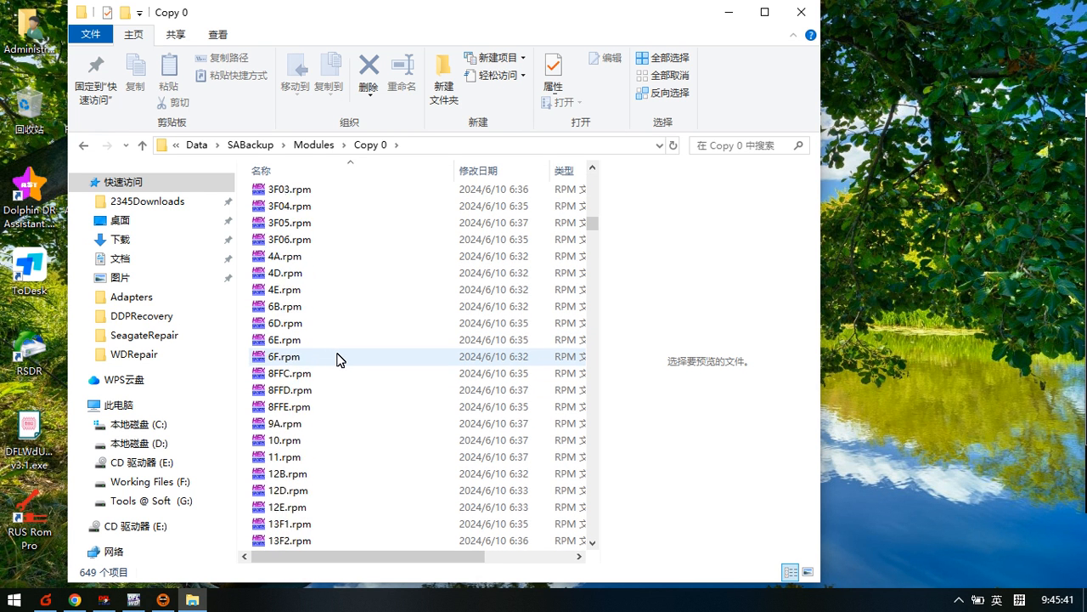
# Step: Go back up to the Data folder of the drive backup and close the folder window
pyautogui.click(315, 147)
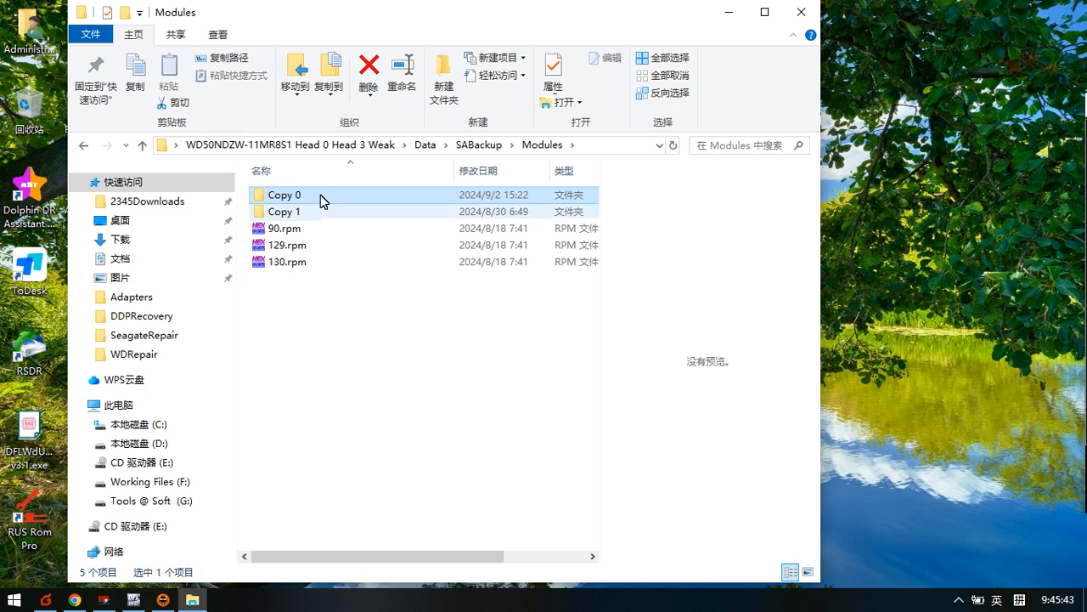
pyautogui.click(475, 151)
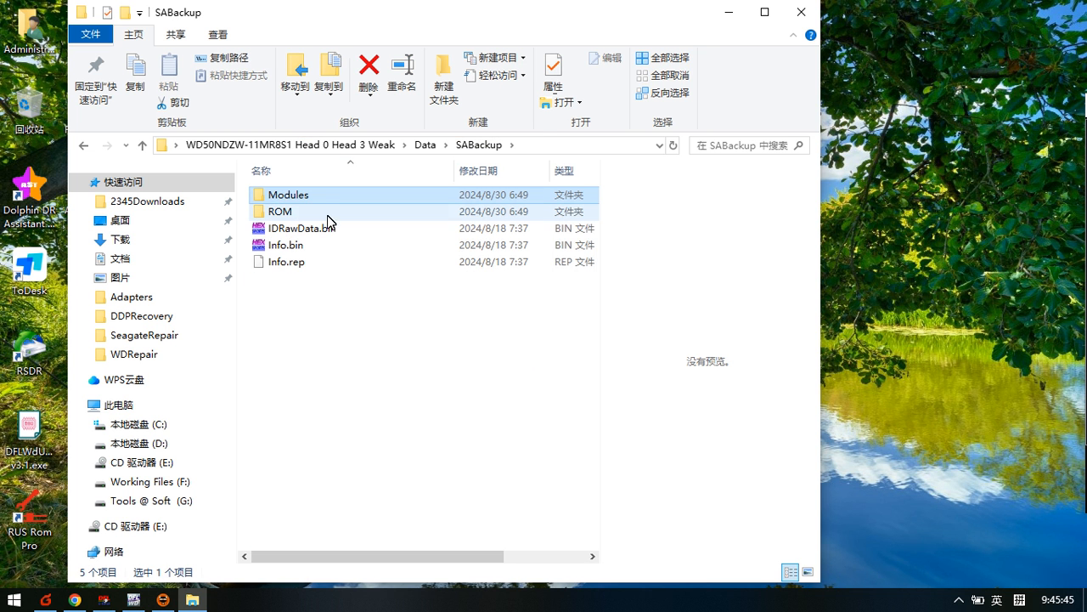
pyautogui.click(426, 149)
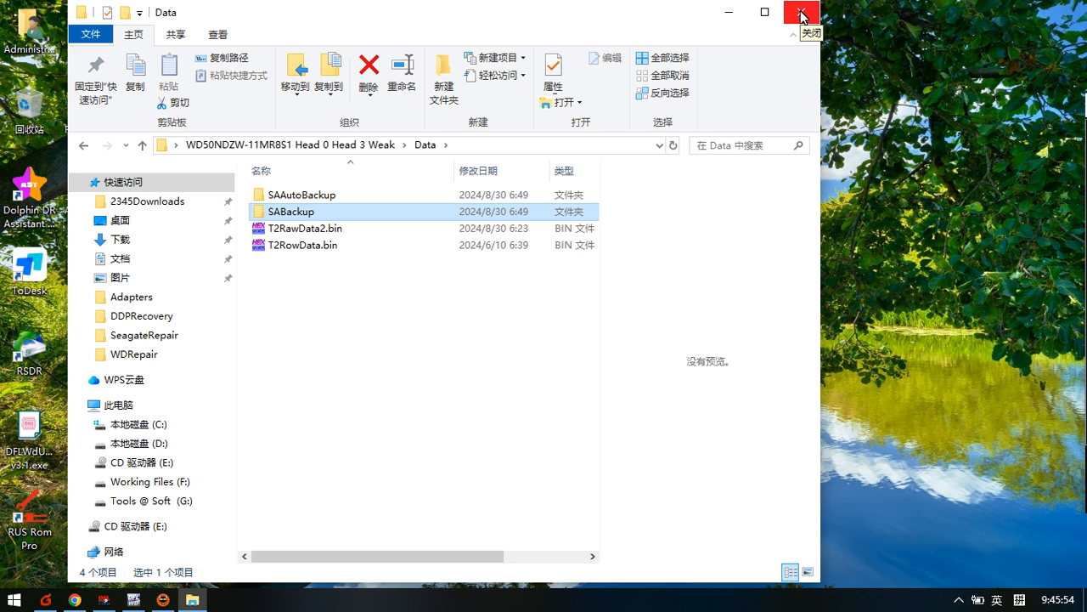
pyautogui.moveTo(320, 220)
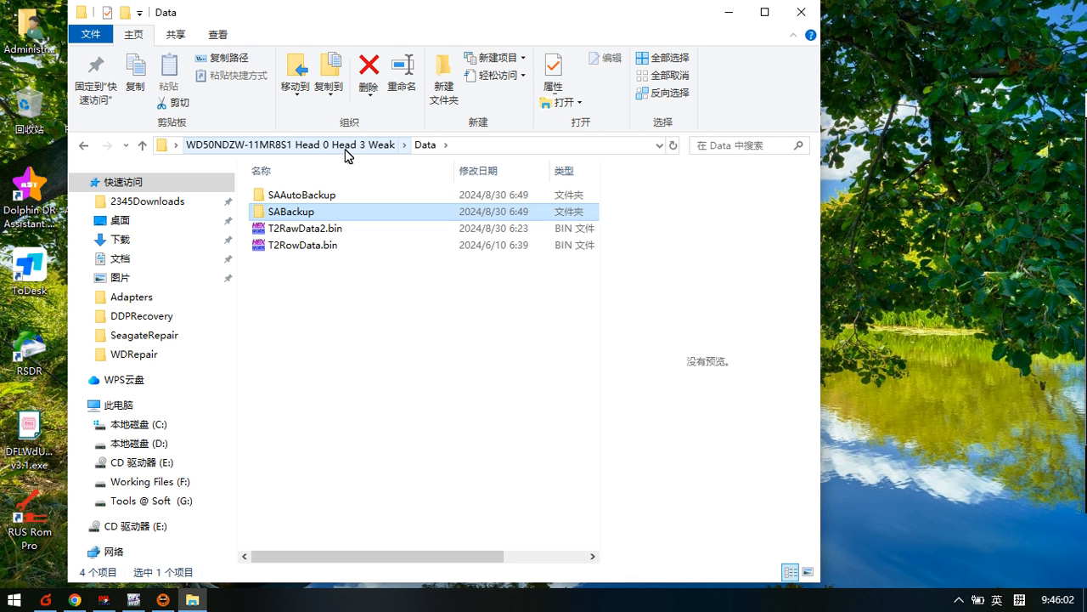
pyautogui.hotkey('alt', 'F4')
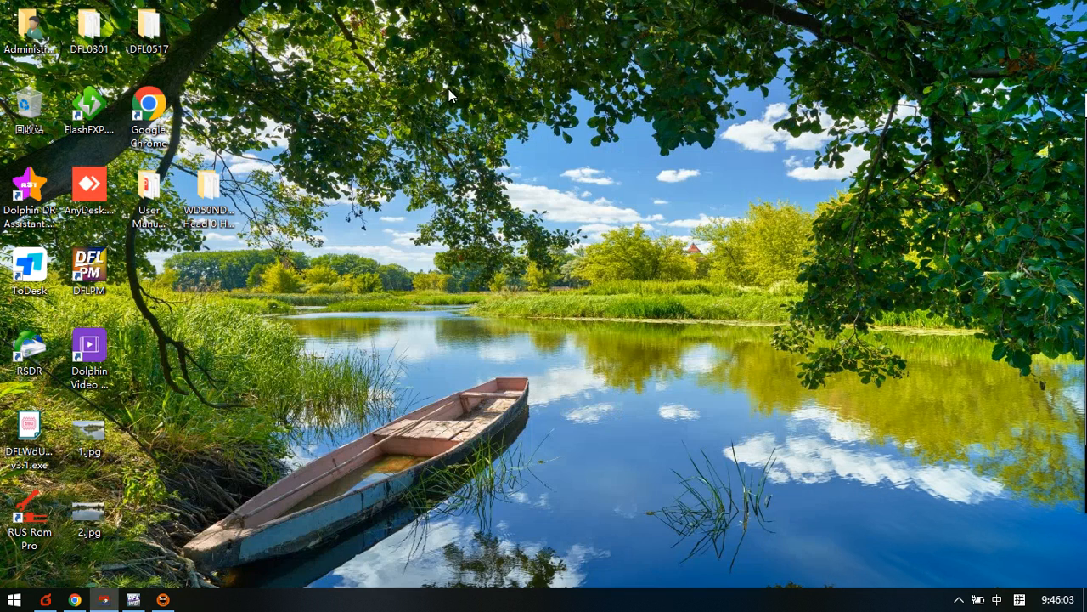
# Step: Switch to DFL-WD and start the WDC Marvell family program in Normal mode
pyautogui.click(136, 602)
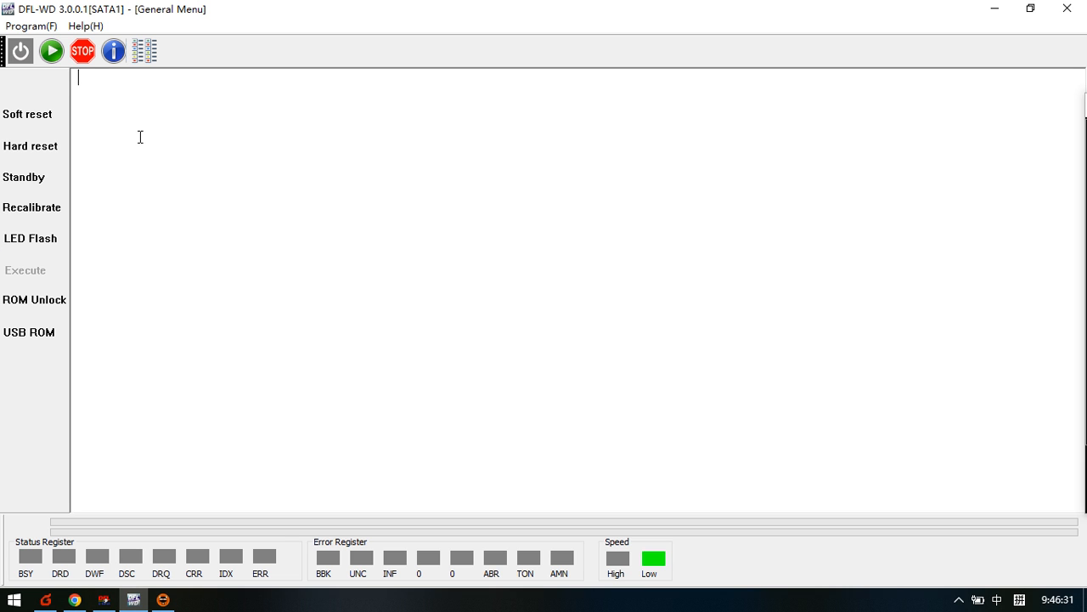
pyautogui.click(70, 49)
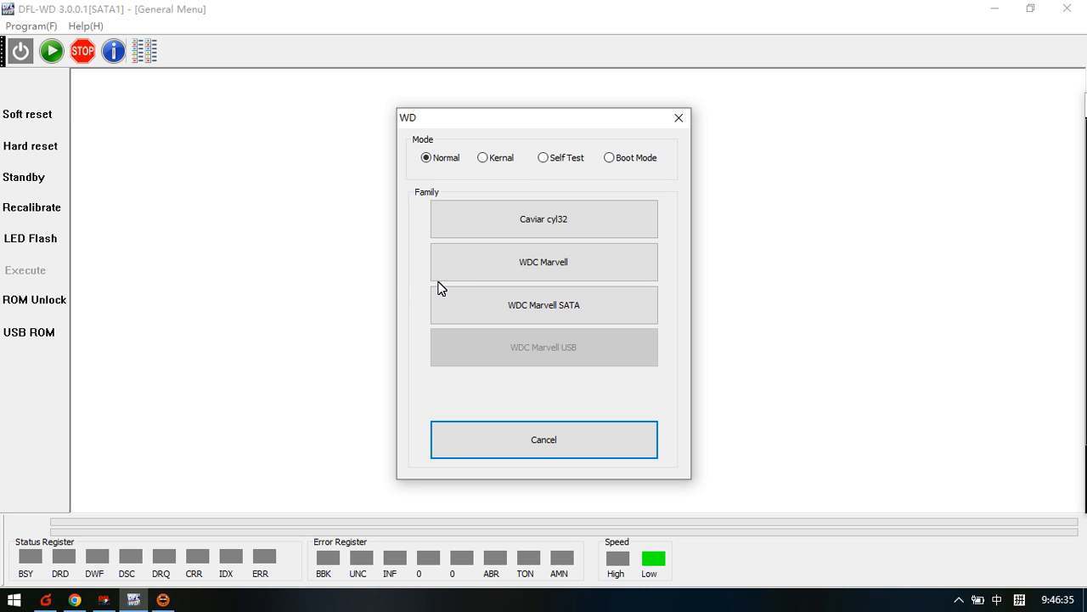
pyautogui.click(597, 264)
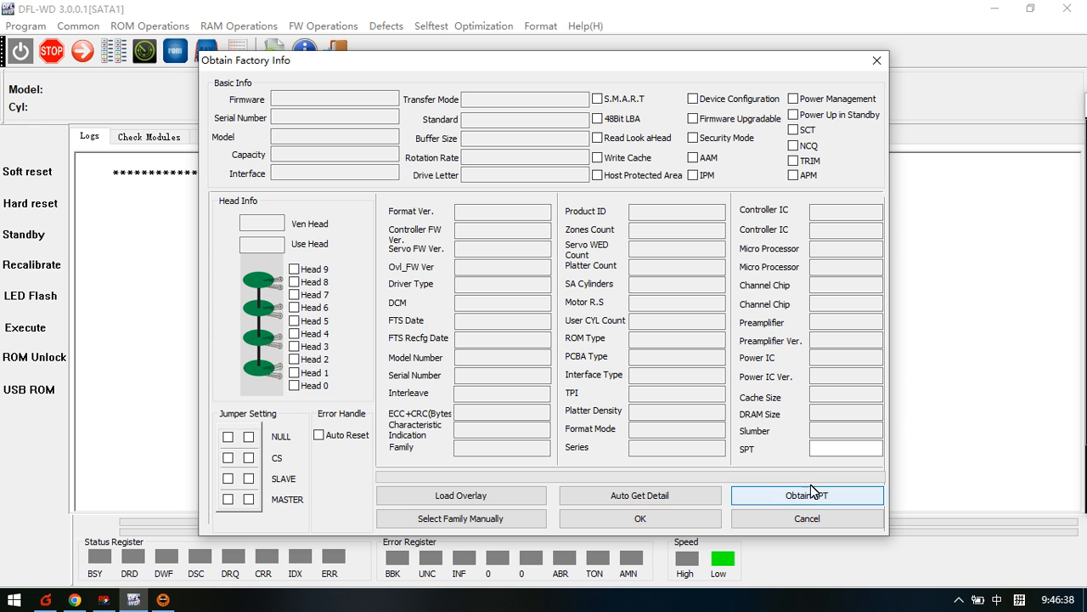
# Step: Set the SPT to 500 in the factory info and accept the proposed firmware save directory
pyautogui.click(835, 449)
pyautogui.write('500')
pyautogui.click(674, 515)
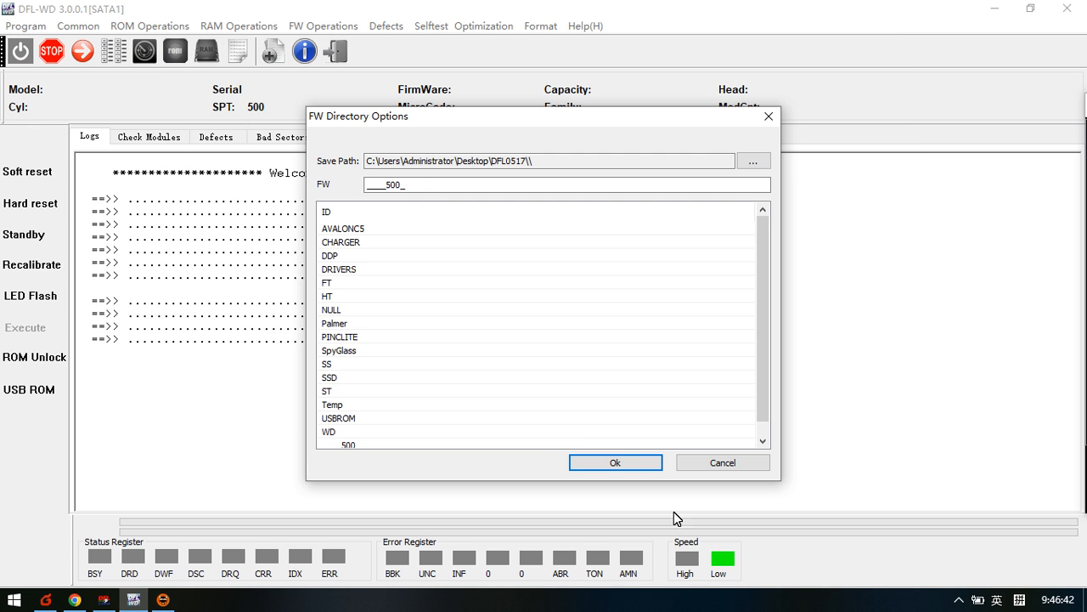
pyautogui.click(613, 465)
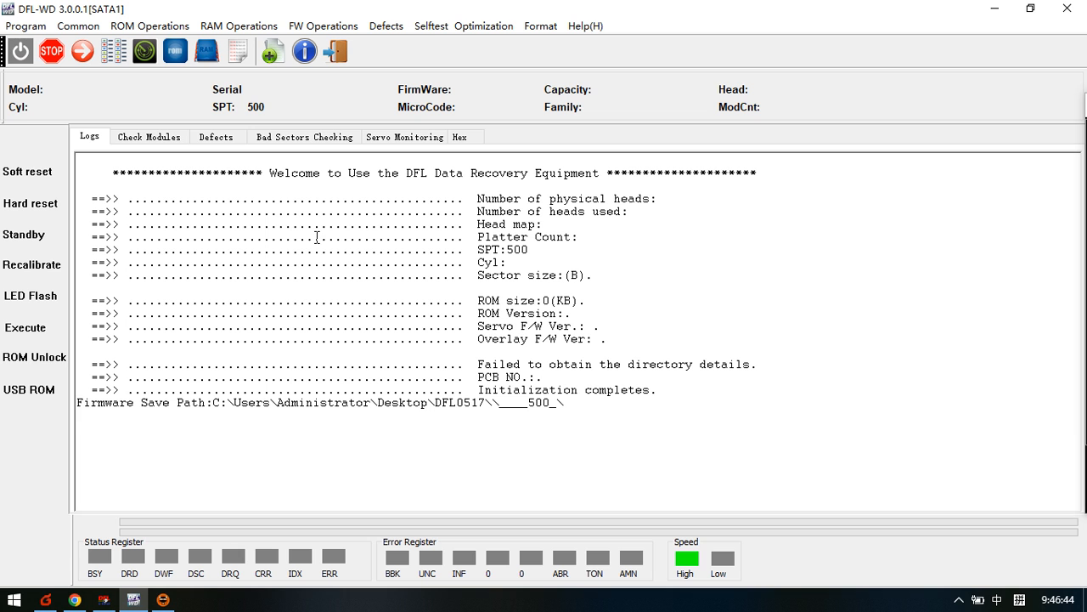
pyautogui.click(152, 138)
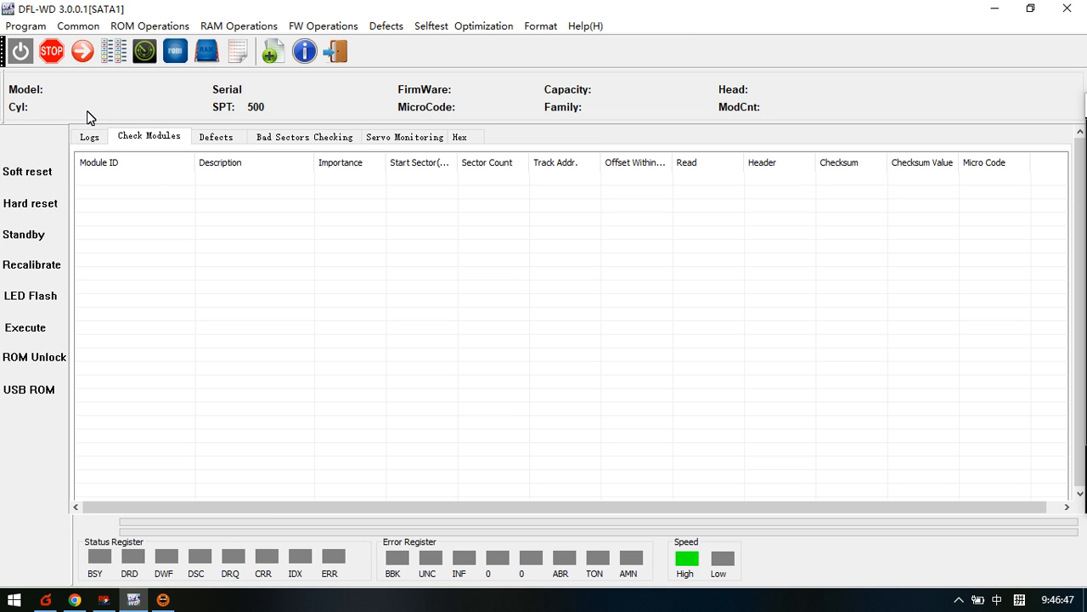
pyautogui.click(98, 137)
pyautogui.click(139, 140)
pyautogui.click(85, 137)
pyautogui.click(118, 139)
# Step: Open Adjust Adaptive Parameters and load the Data\SABackup\Modules\Copy 0 directory of the WD50NDZW-11MR8S1 Head 0 Head 3 Weak backup
pyautogui.click(75, 27)
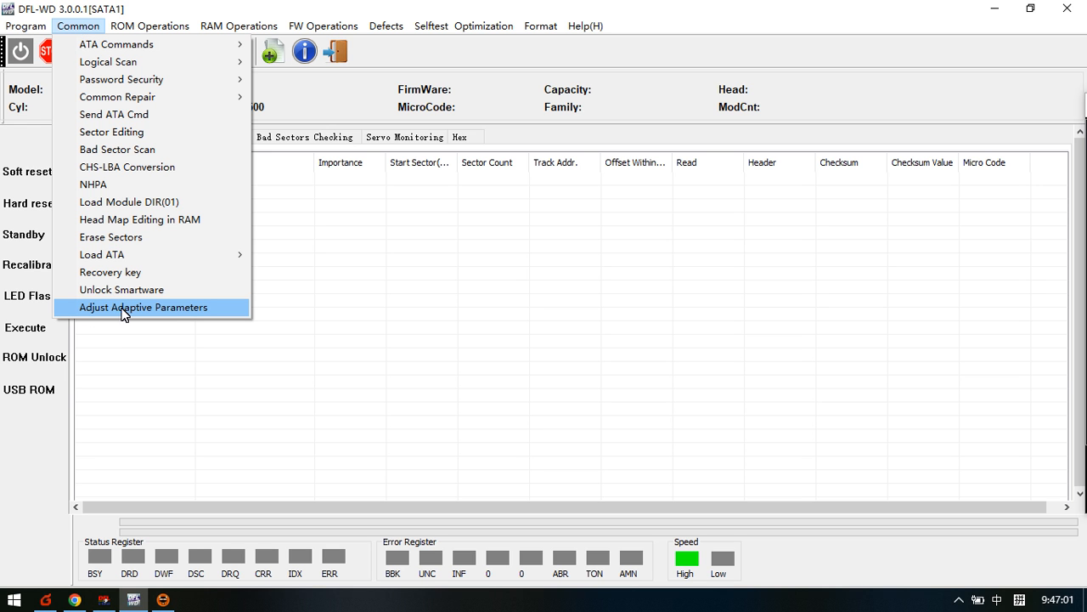
pyautogui.click(159, 310)
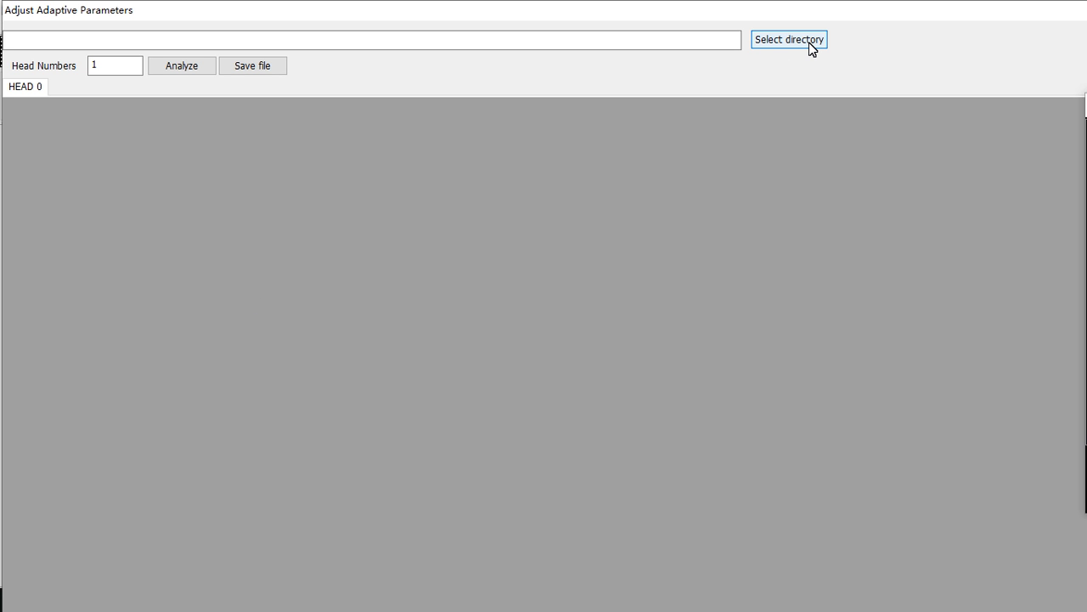
pyautogui.click(781, 43)
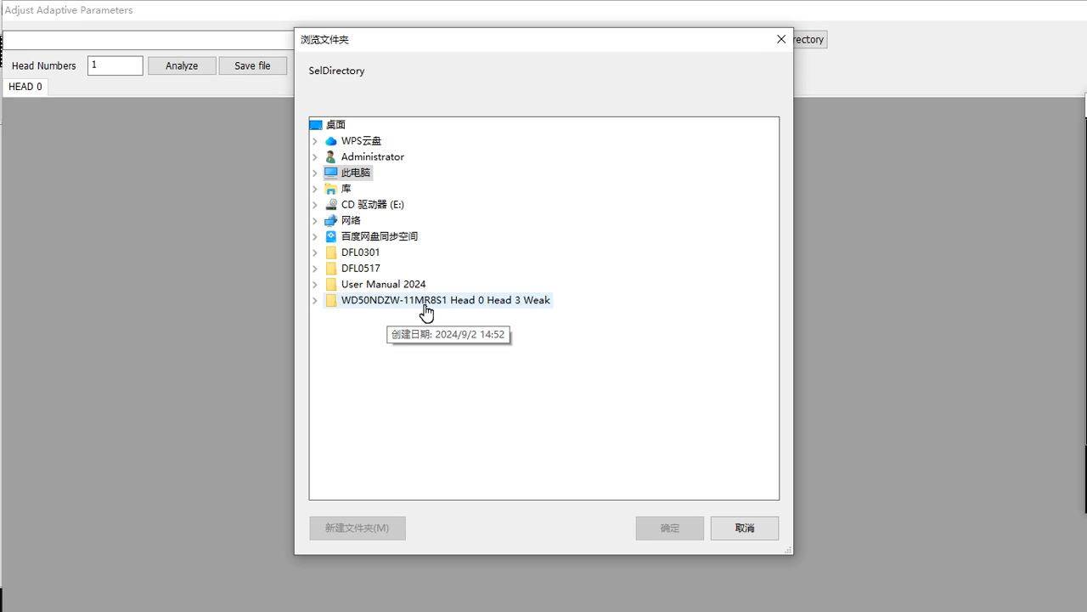
pyautogui.click(496, 305)
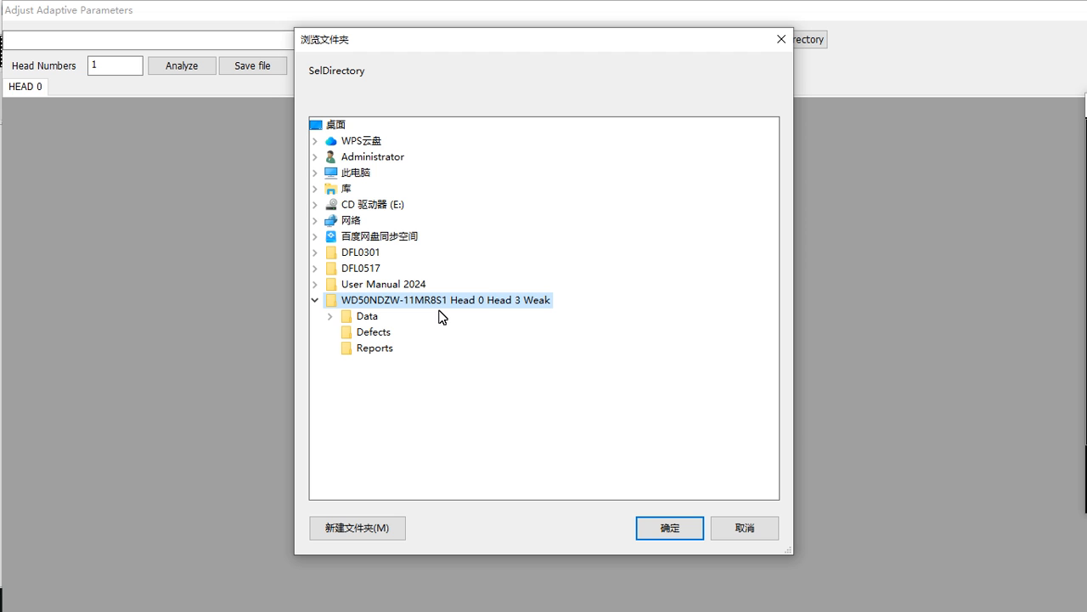
pyautogui.click(372, 317)
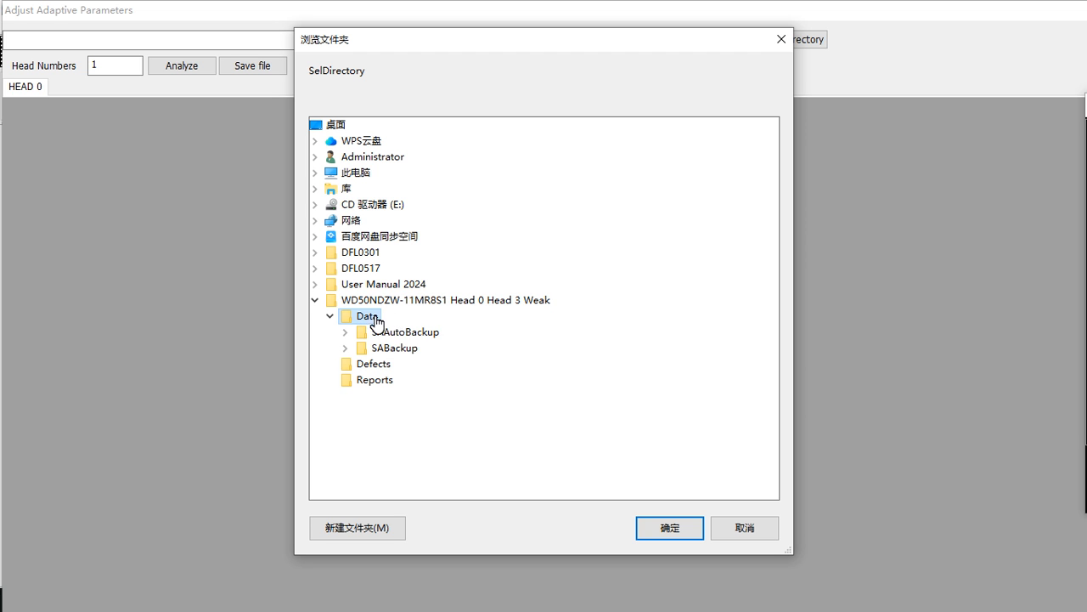
pyautogui.click(411, 348)
pyautogui.click(417, 364)
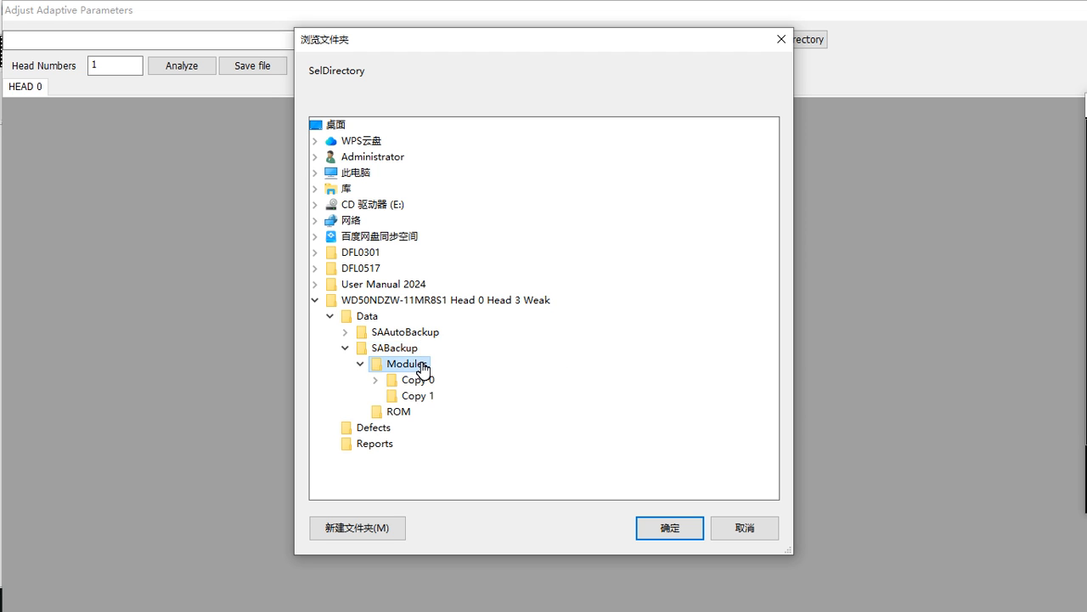
pyautogui.click(418, 380)
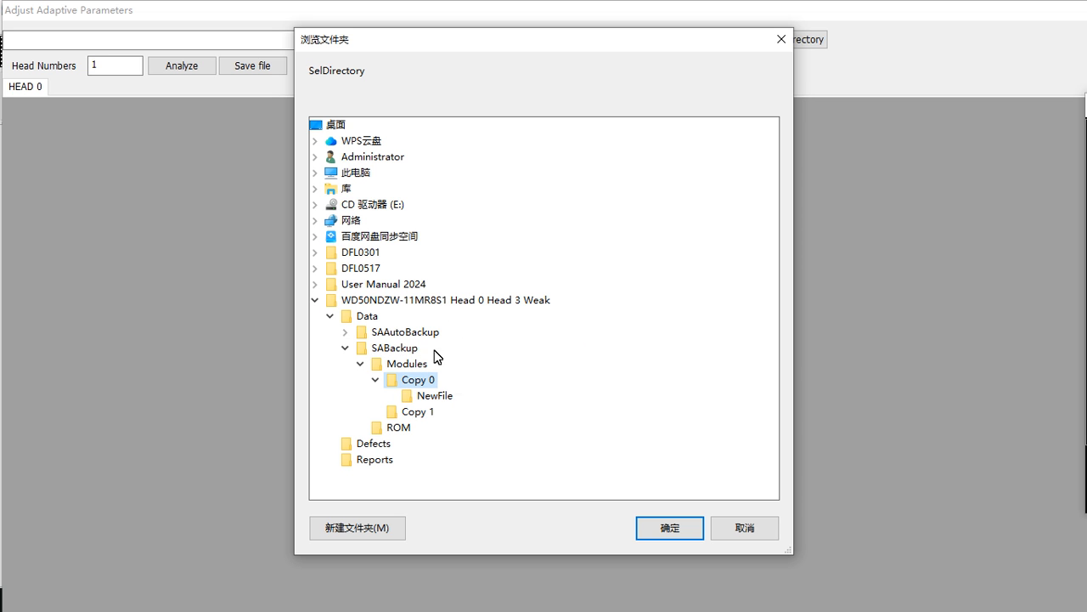
pyautogui.click(669, 527)
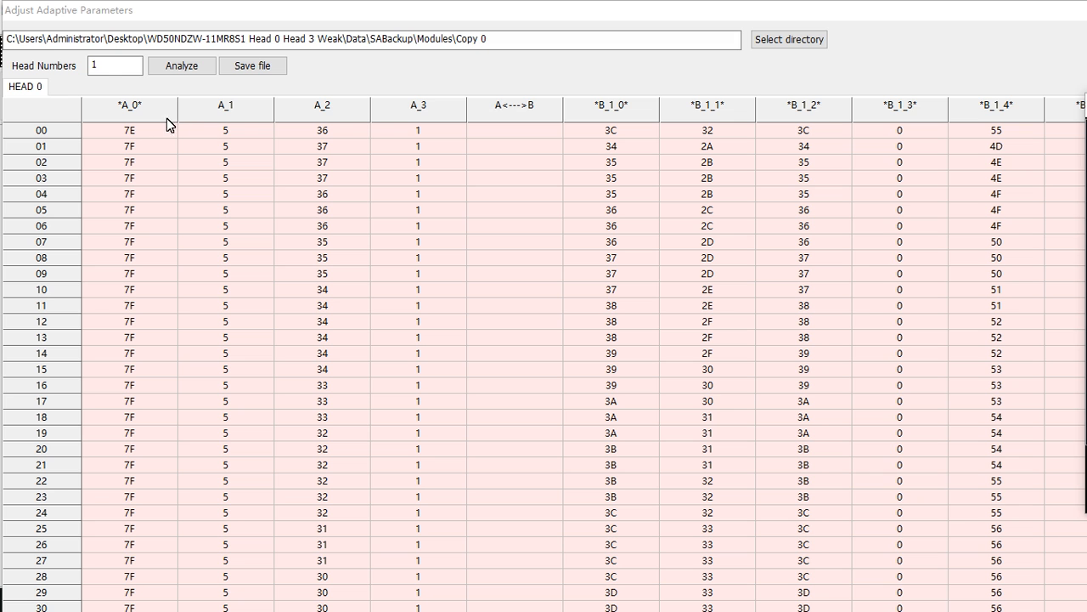
# Step: Set the head numbers to 10 and analyze the loaded modules
pyautogui.click(109, 68)
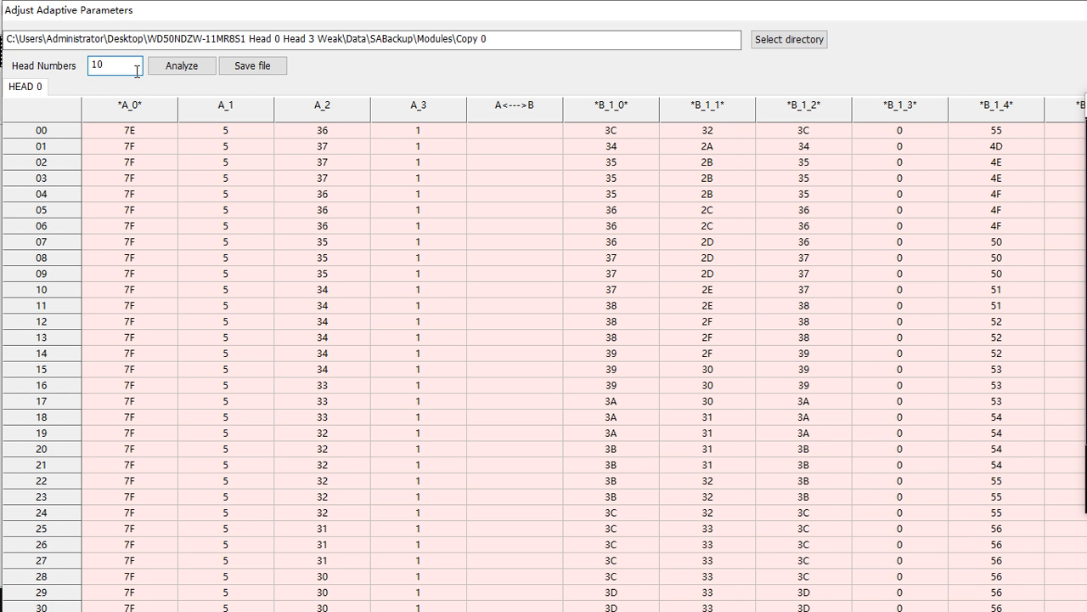
pyautogui.click(182, 73)
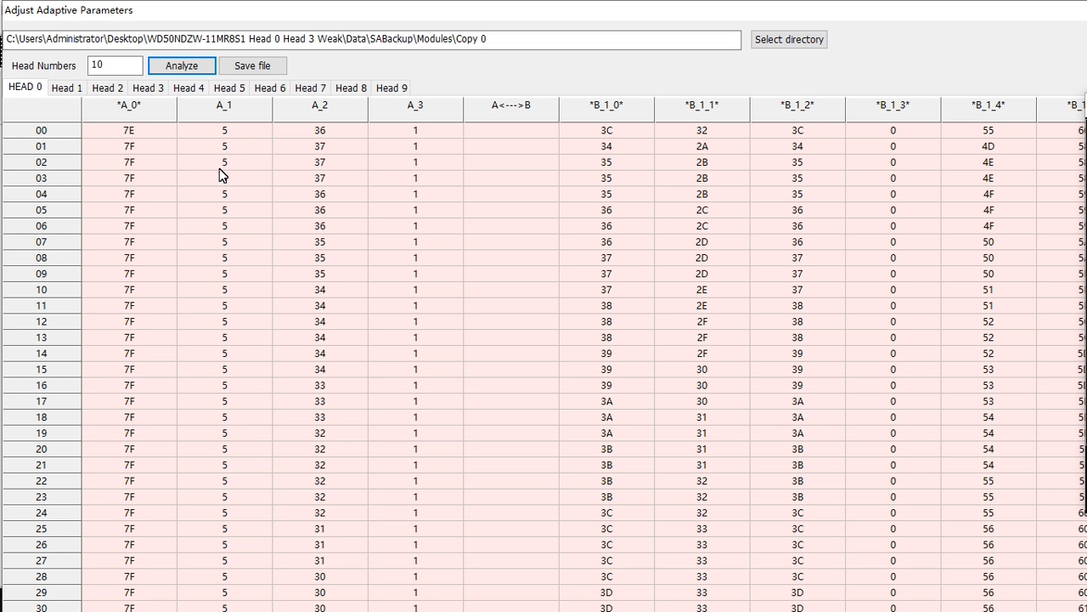
# Step: Examine the adaptive parameter tables of Head 1 through Head 9 and return to Head 0
pyautogui.click(67, 88)
pyautogui.click(107, 88)
pyautogui.click(147, 87)
pyautogui.click(200, 88)
pyautogui.click(230, 88)
pyautogui.click(270, 88)
pyautogui.click(310, 89)
pyautogui.click(346, 89)
pyautogui.click(387, 88)
pyautogui.click(22, 89)
# Step: Maximize the parameter window, select Head 0's whole A_0 column and check its values from row 00 to 60
pyautogui.doubleClick(884, 11)
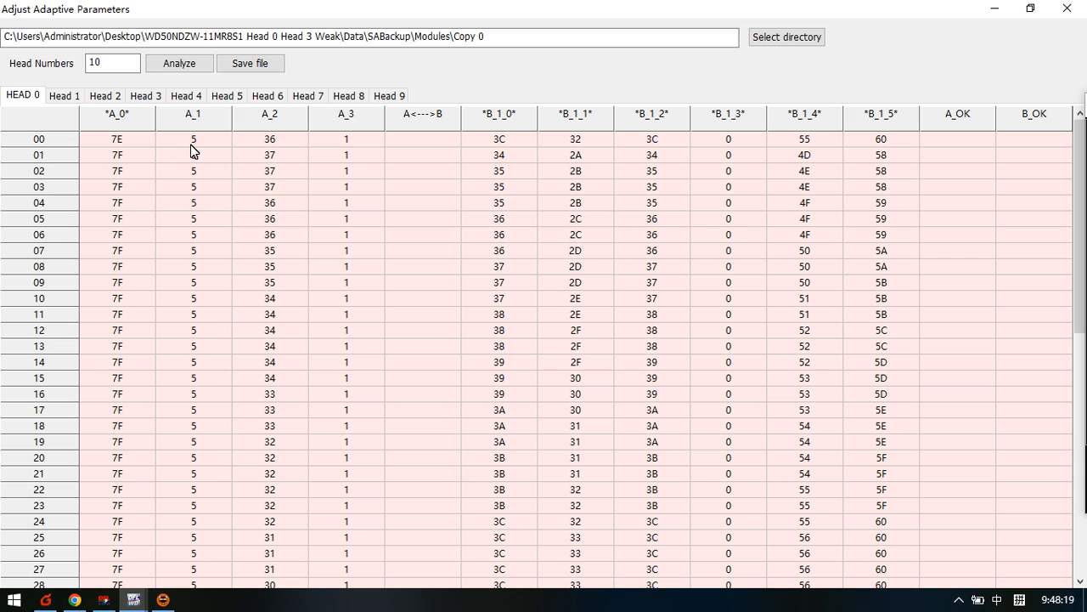
pyautogui.click(139, 124)
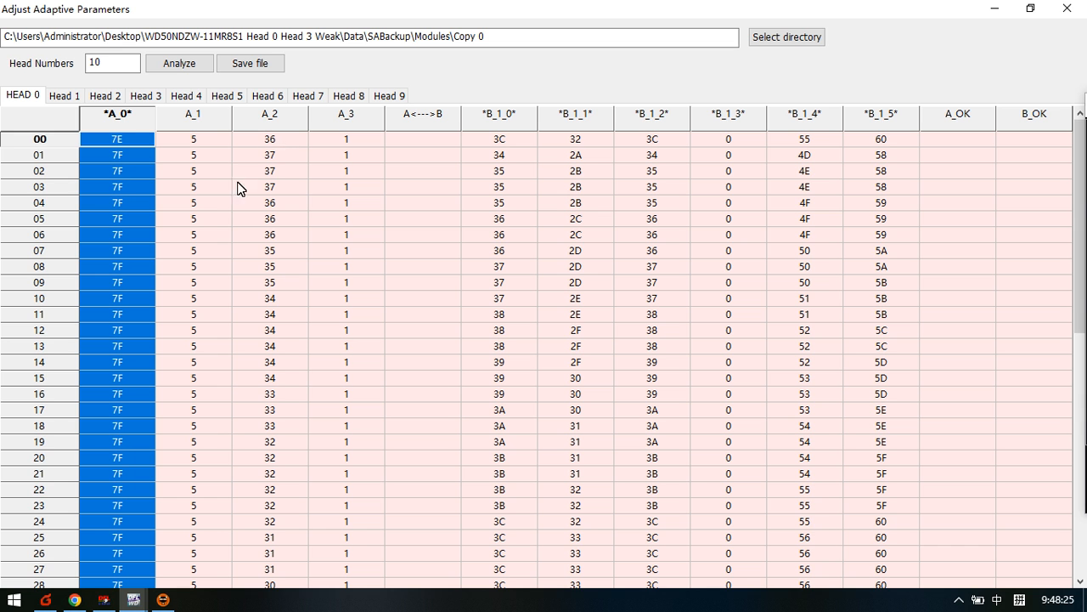
pyautogui.scroll(-4, 131, 389)
pyautogui.scroll(-7, 132, 383)
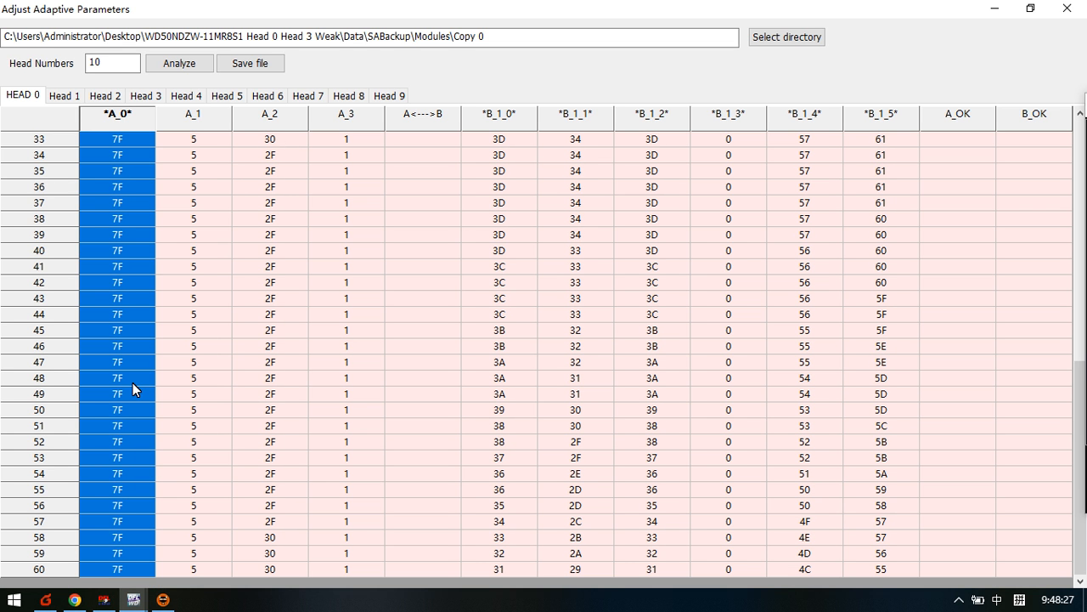
pyautogui.scroll(4, 134, 382)
pyautogui.scroll(-3, 133, 381)
pyautogui.scroll(3, 134, 382)
pyautogui.scroll(5, 134, 382)
pyautogui.scroll(2, 133, 376)
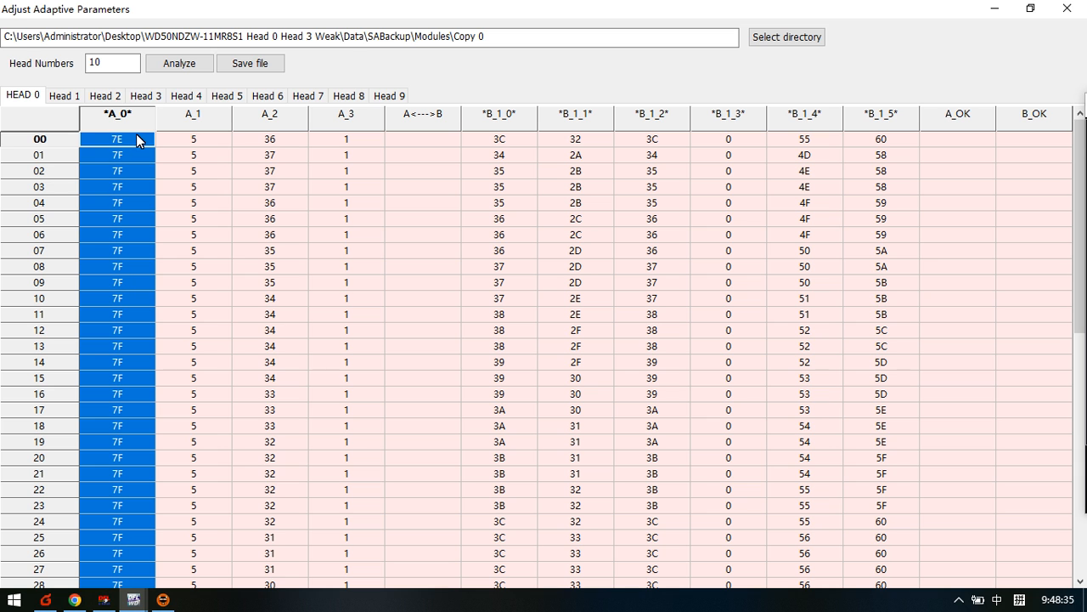
# Step: Add the whole A_2, B_1_0, B_1_1, B_1_2, B_1_4 and B_1_5 columns to Head 0's selection and check them through row 60
pyautogui.keyDown('ctrl'); pyautogui.click(255, 114); pyautogui.keyUp('ctrl')
pyautogui.keyDown('ctrl'); pyautogui.click(510, 117); pyautogui.keyUp('ctrl')
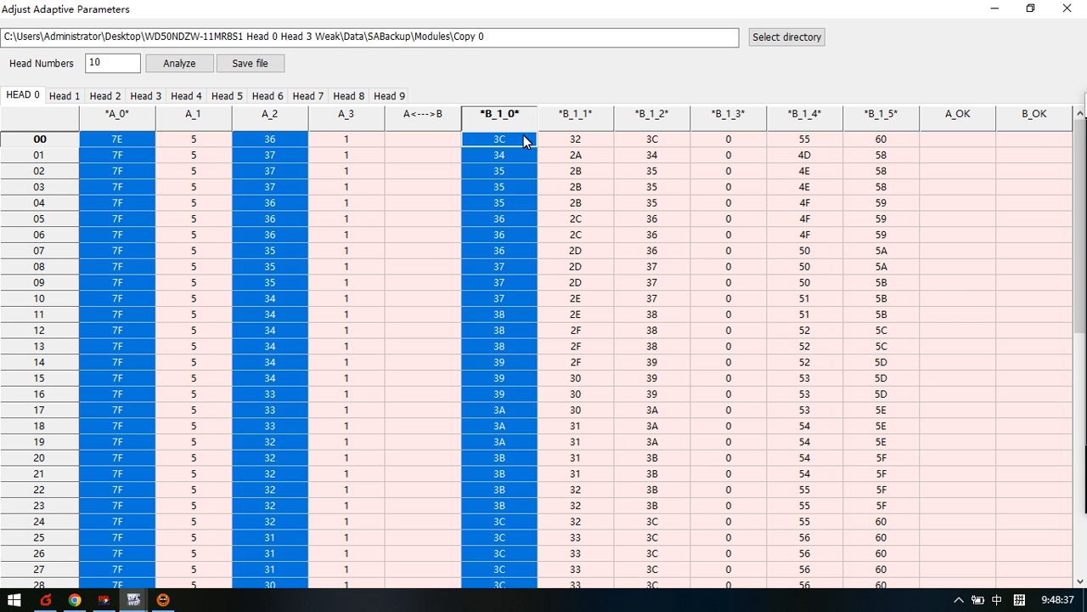
pyautogui.keyDown('ctrl'); pyautogui.click(583, 119); pyautogui.keyUp('ctrl')
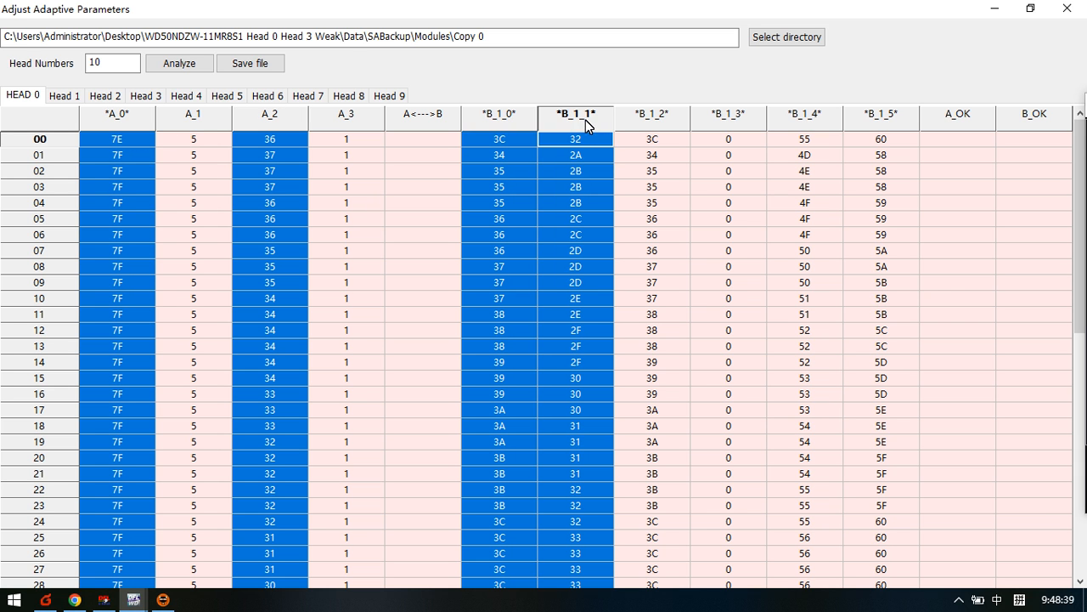
pyautogui.keyDown('ctrl'); pyautogui.click(659, 120); pyautogui.keyUp('ctrl')
pyautogui.keyDown('ctrl'); pyautogui.click(811, 118); pyautogui.keyUp('ctrl')
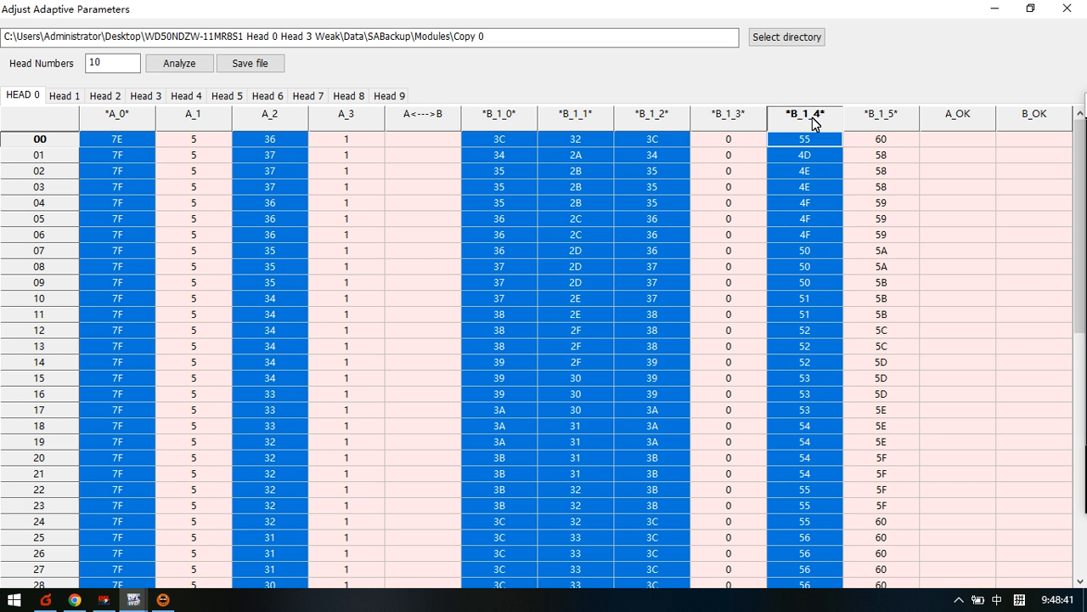
pyautogui.keyDown('ctrl'); pyautogui.click(886, 119); pyautogui.keyUp('ctrl')
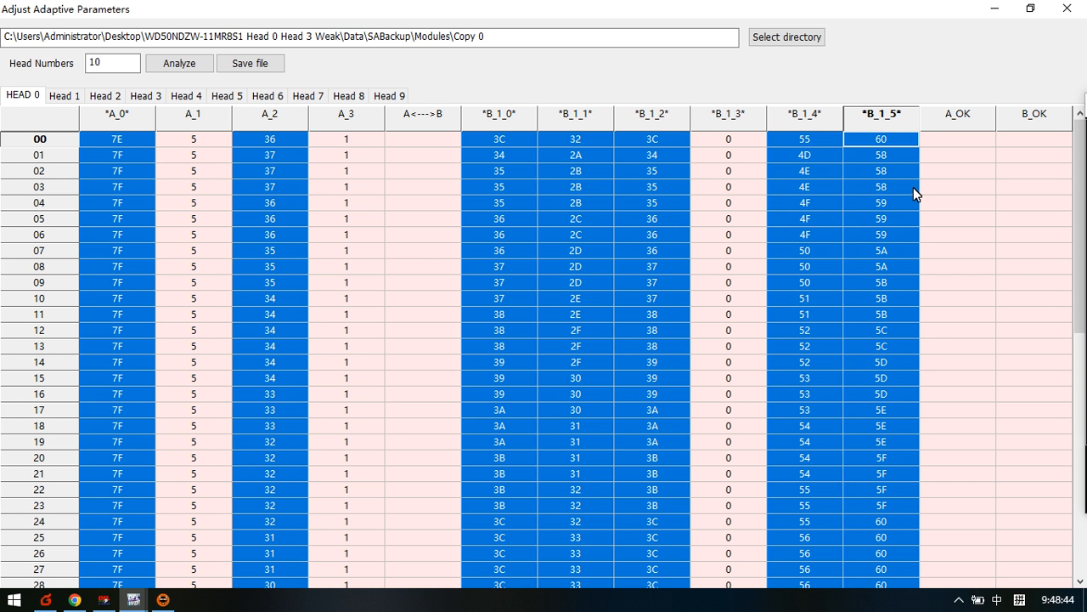
pyautogui.scroll(-11, 254, 335)
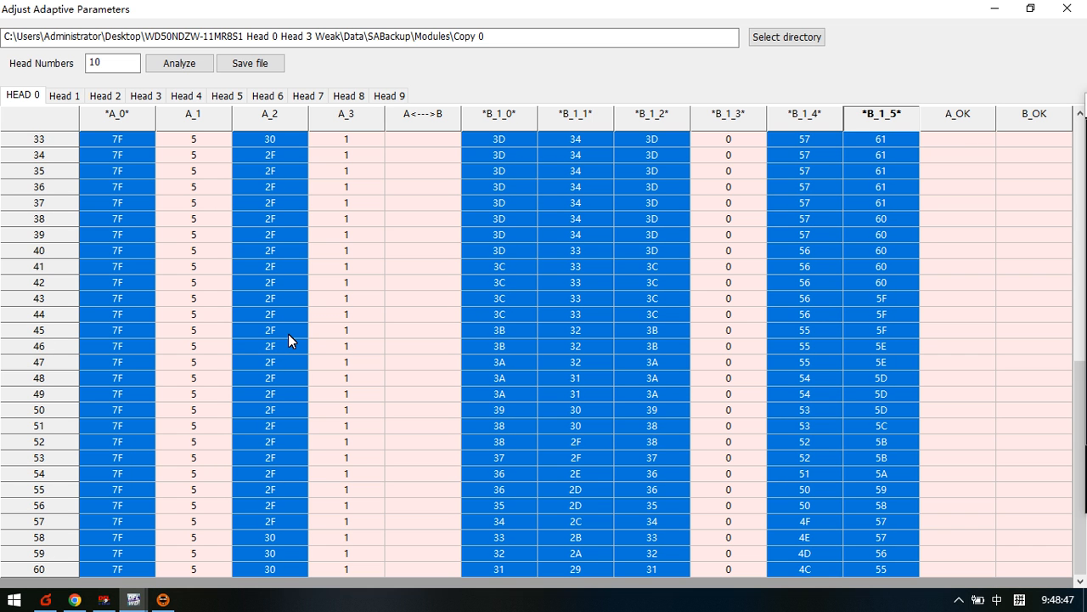
pyautogui.scroll(11, 288, 334)
# Step: Increase all values in Head 0's selected columns by a step of 20
pyautogui.rightClick(124, 170)
pyautogui.click(195, 202)
pyautogui.doubleClick(519, 286)
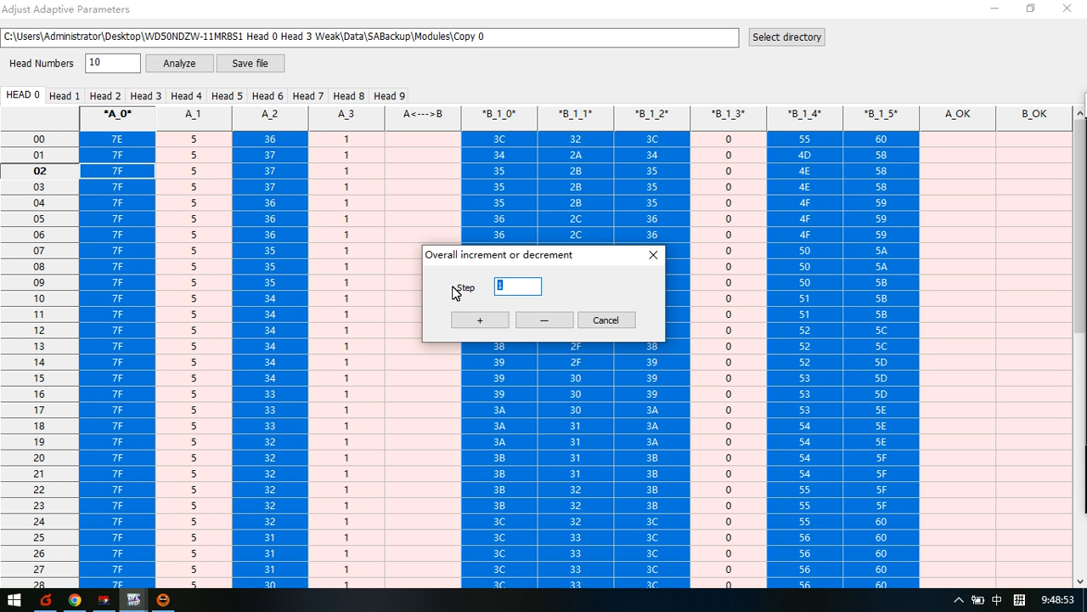
pyautogui.write('20')
pyautogui.click(499, 321)
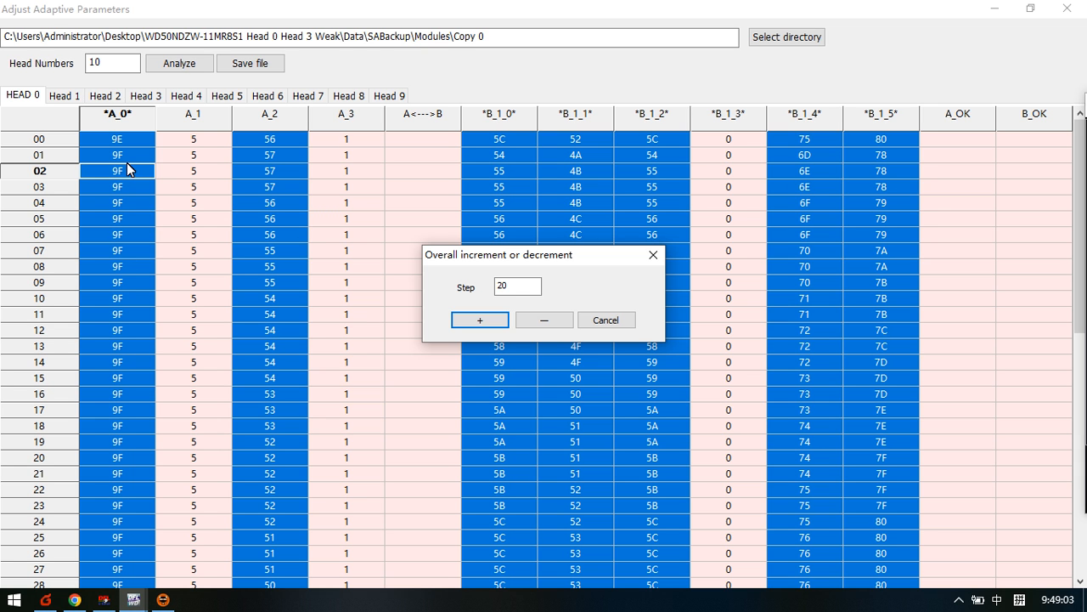
pyautogui.click(652, 258)
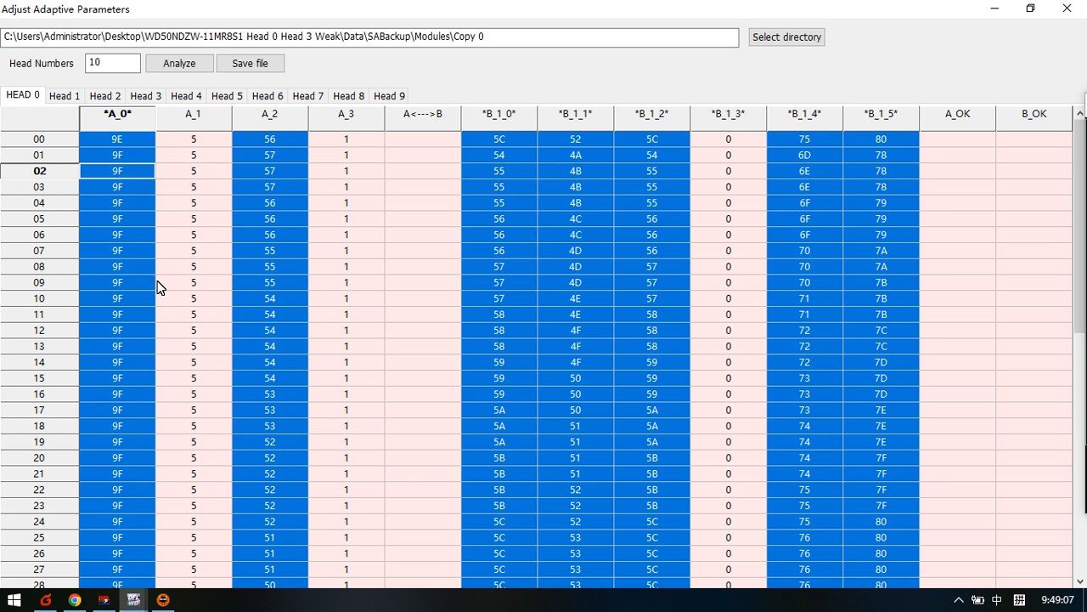
# Step: Select Head 3's whole A_0, A_2, B_1_0, B_1_1, B_1_2, B_1_4 and B_1_5 columns
pyautogui.click(143, 97)
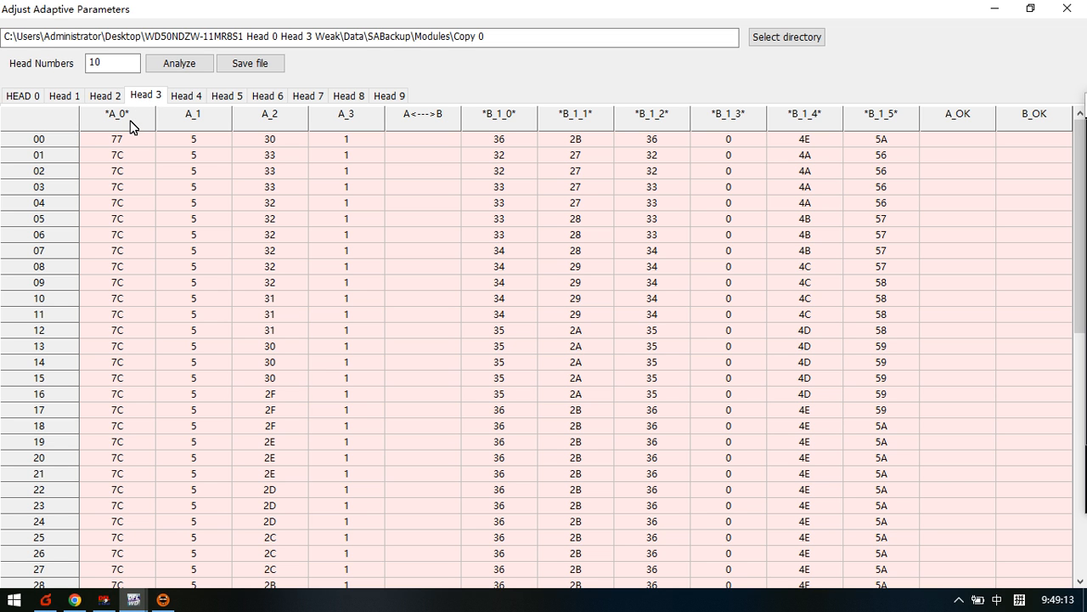
pyautogui.click(130, 113)
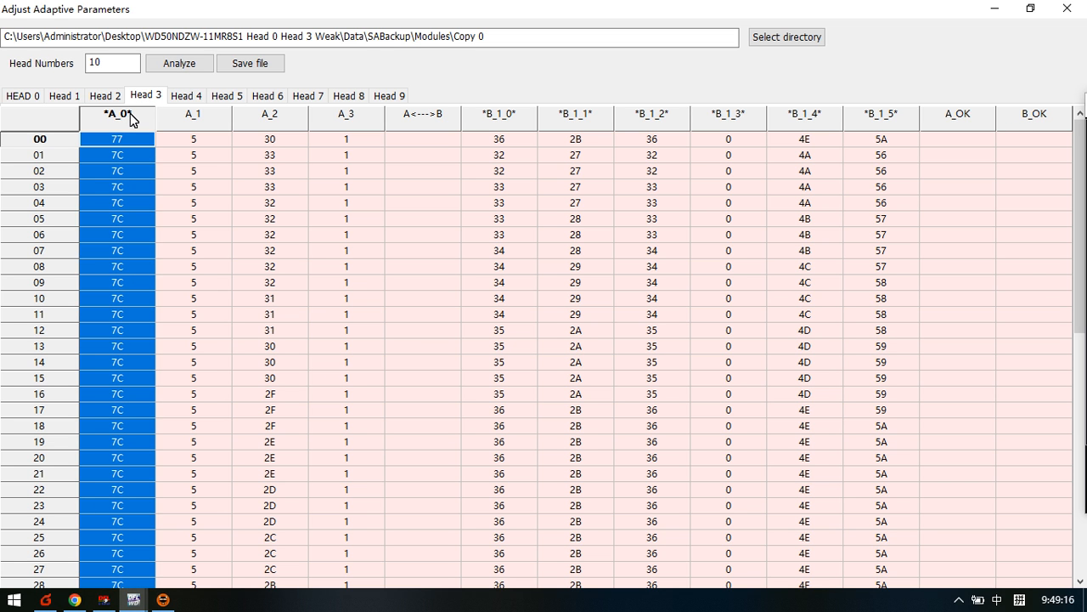
pyautogui.keyDown('ctrl'); pyautogui.click(285, 119); pyautogui.keyUp('ctrl')
pyautogui.keyDown('ctrl'); pyautogui.click(506, 118); pyautogui.keyUp('ctrl')
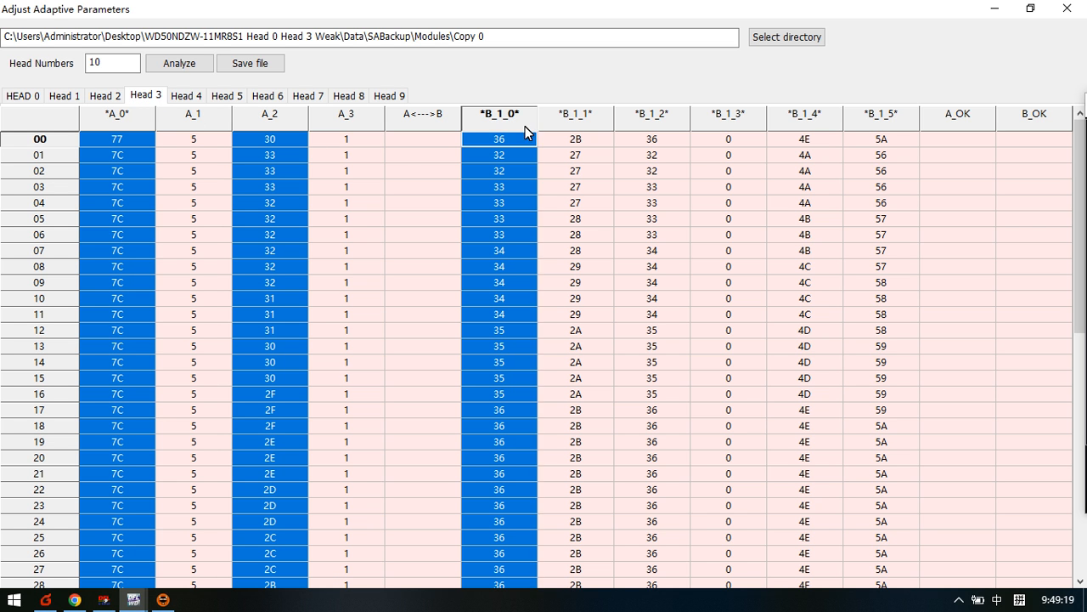
pyautogui.keyDown('ctrl'); pyautogui.click(586, 117); pyautogui.keyUp('ctrl')
pyautogui.keyDown('ctrl'); pyautogui.click(646, 117); pyautogui.keyUp('ctrl')
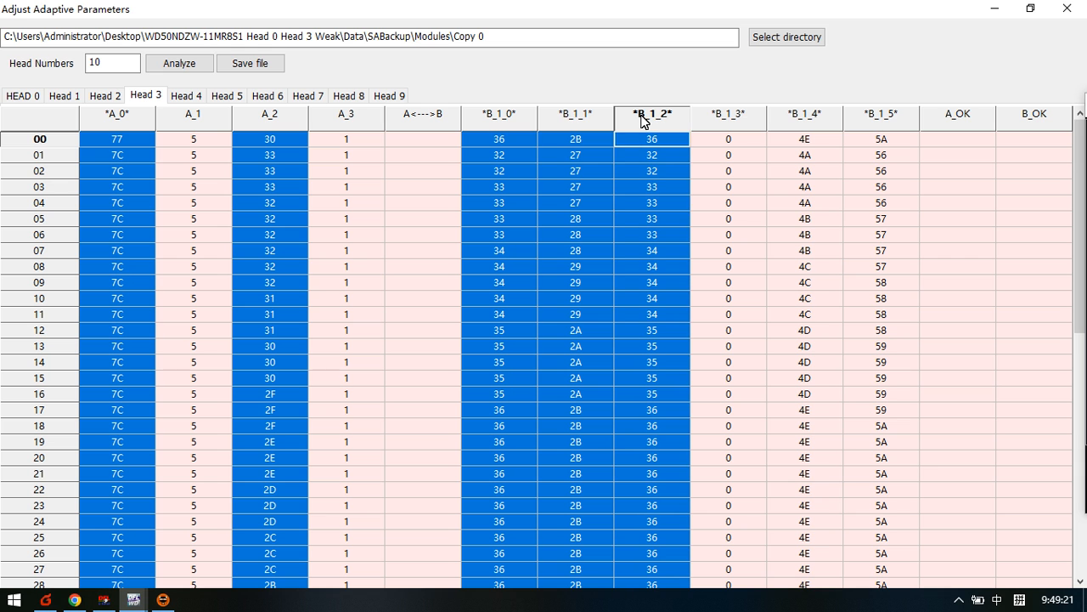
pyautogui.keyDown('ctrl'); pyautogui.click(807, 117); pyautogui.keyUp('ctrl')
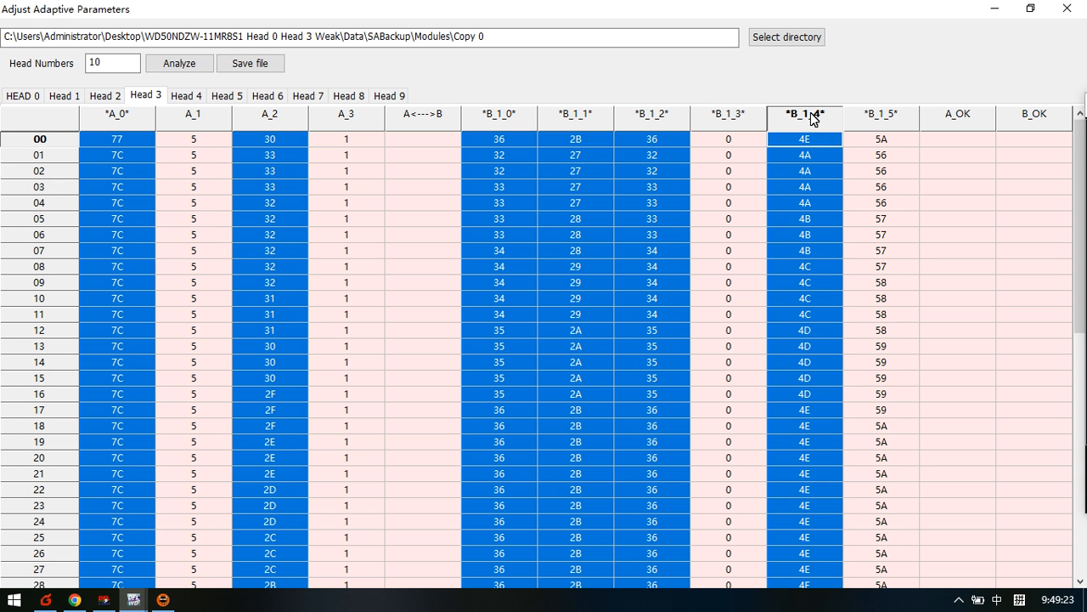
pyautogui.keyDown('ctrl'); pyautogui.click(882, 117); pyautogui.keyUp('ctrl')
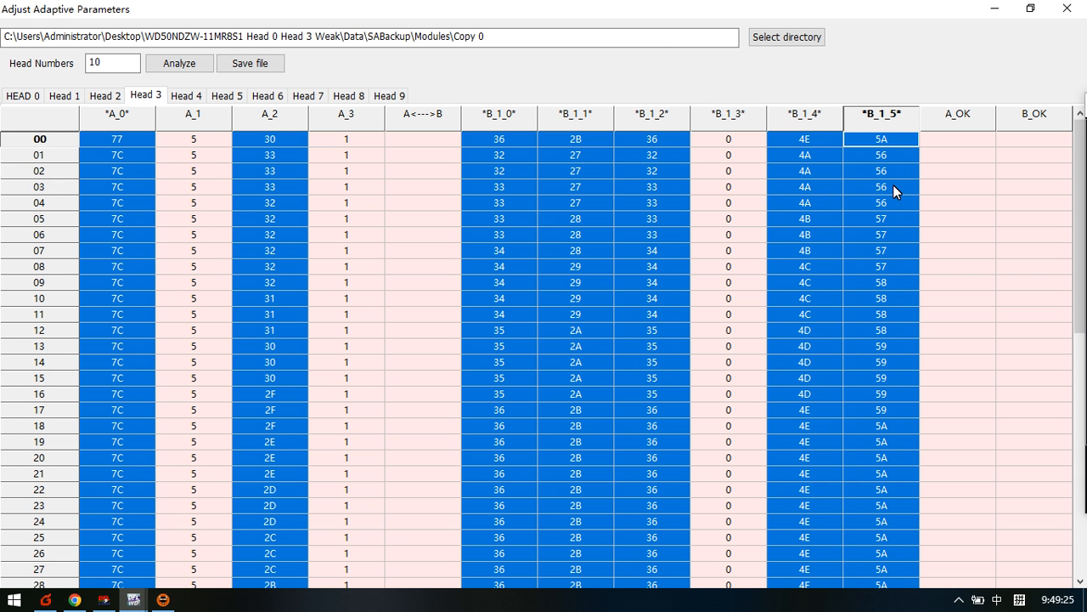
# Step: Increase all values in Head 3's selected columns by a step of 20
pyautogui.rightClick(108, 221)
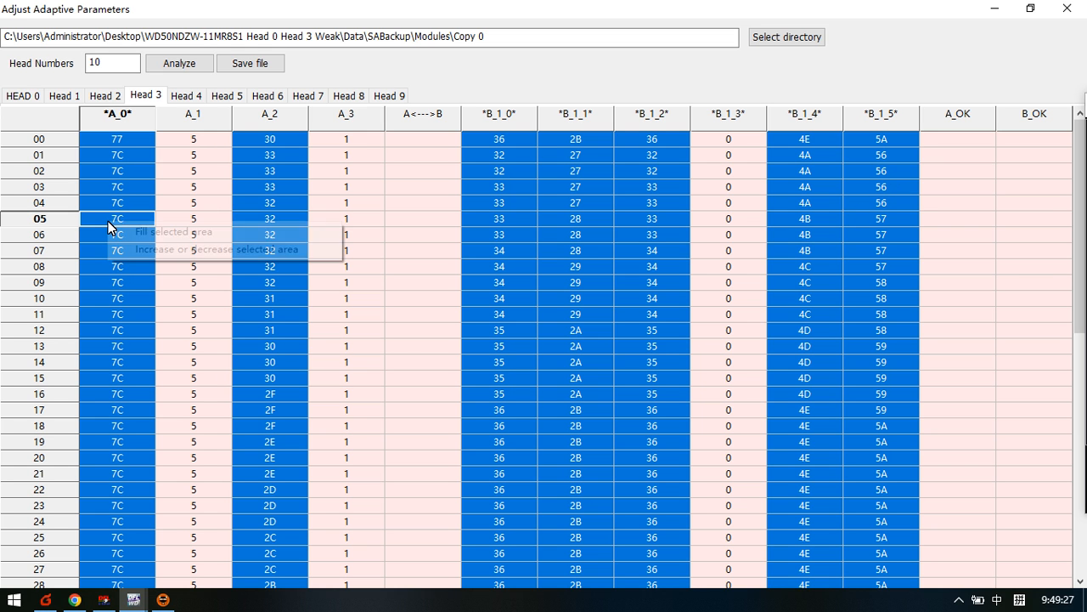
pyautogui.click(177, 250)
pyautogui.moveTo(509, 286); pyautogui.dragTo(10, 256)
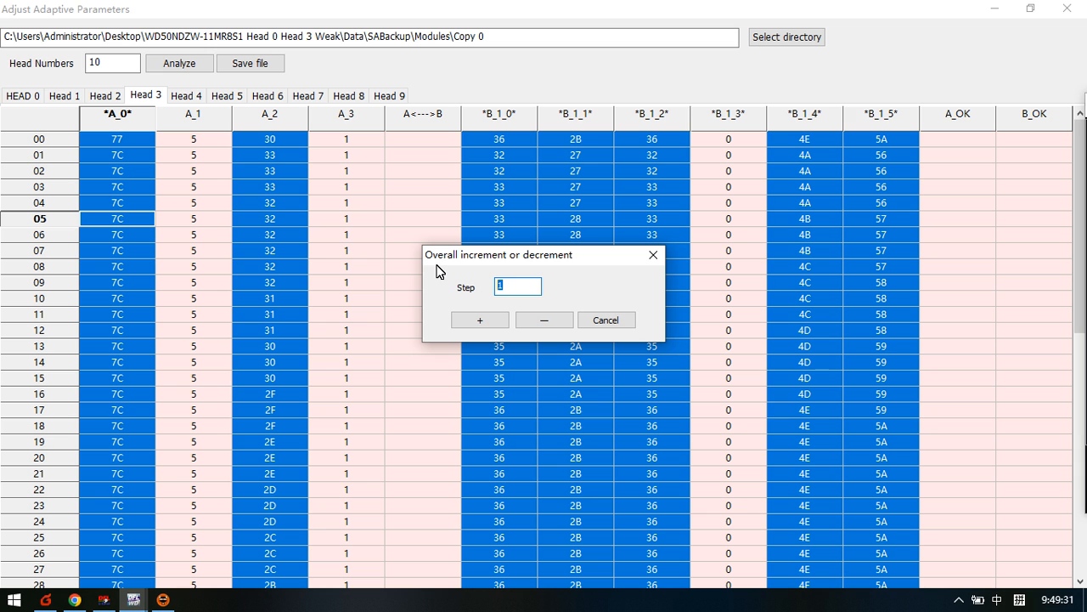
pyautogui.write('20')
pyautogui.click(481, 320)
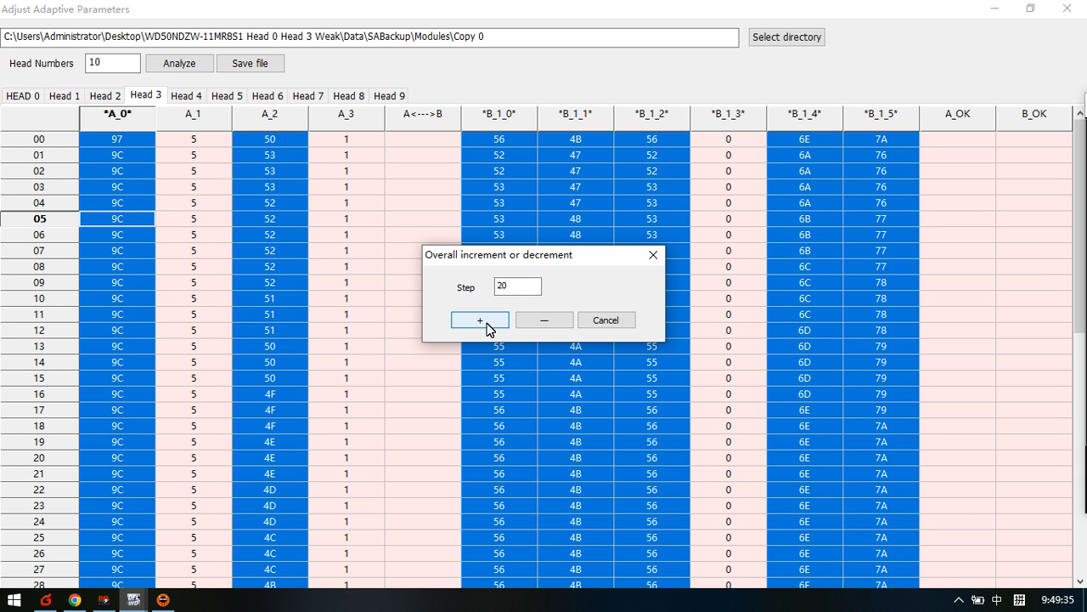
pyautogui.click(653, 255)
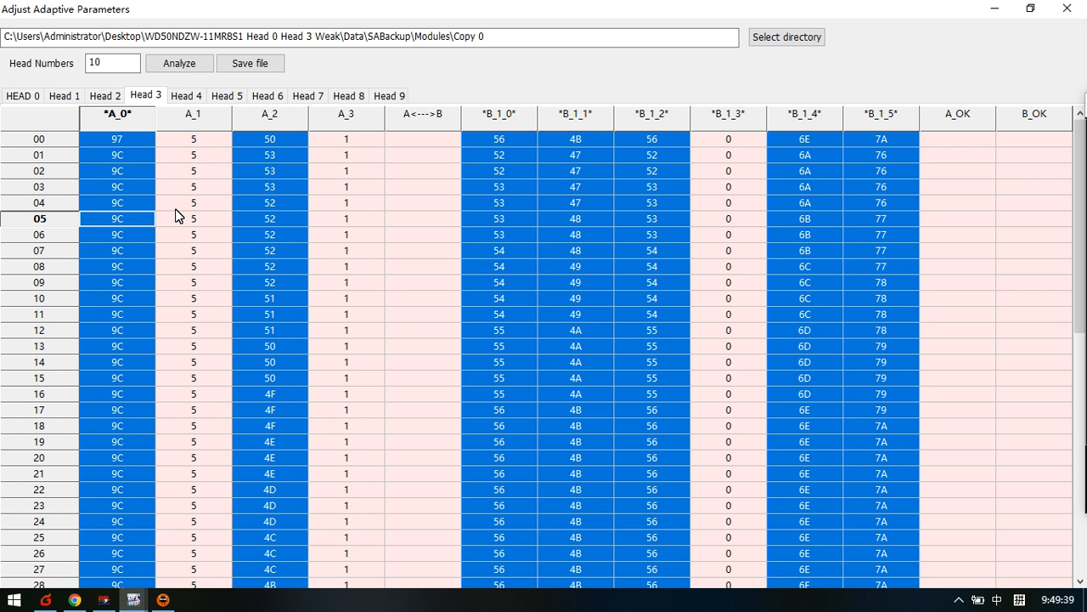
# Step: Save the adjusted adaptive parameters to file and quit the DFL-WD program
pyautogui.click(260, 64)
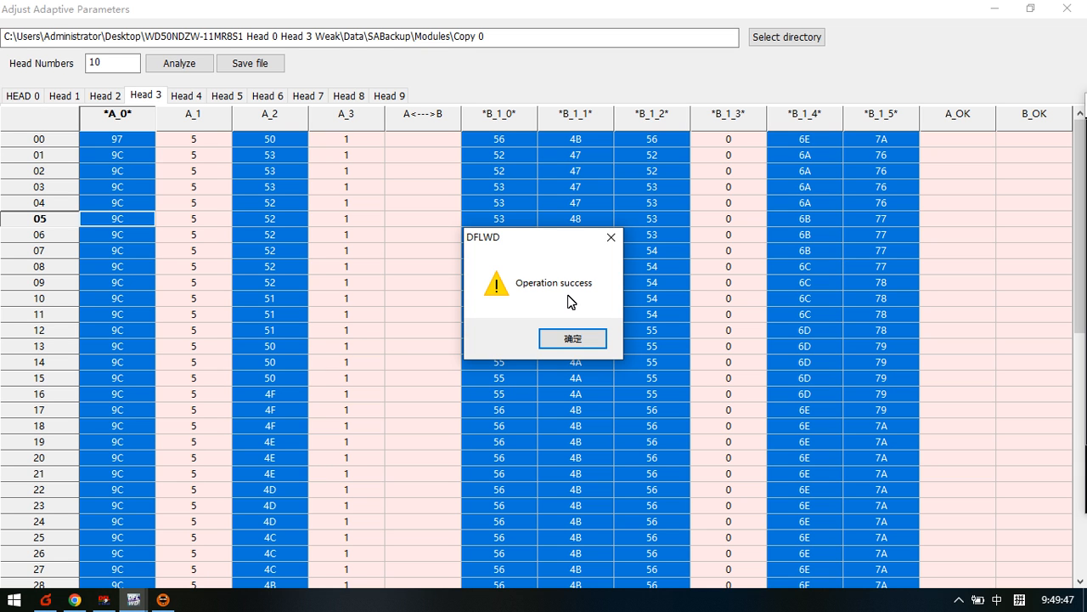
pyautogui.click(576, 334)
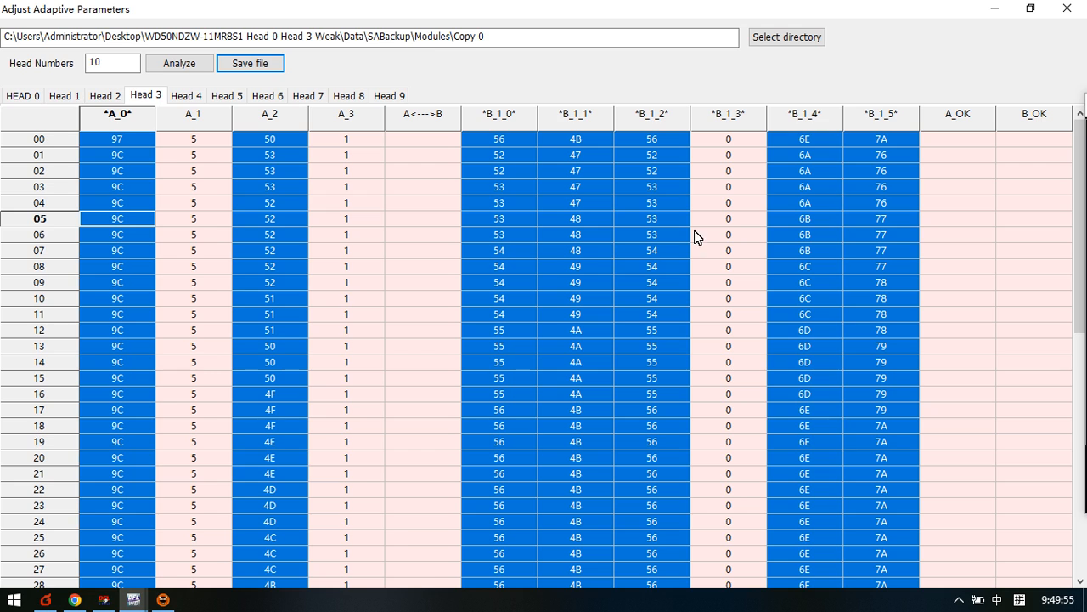
pyautogui.click(1002, 13)
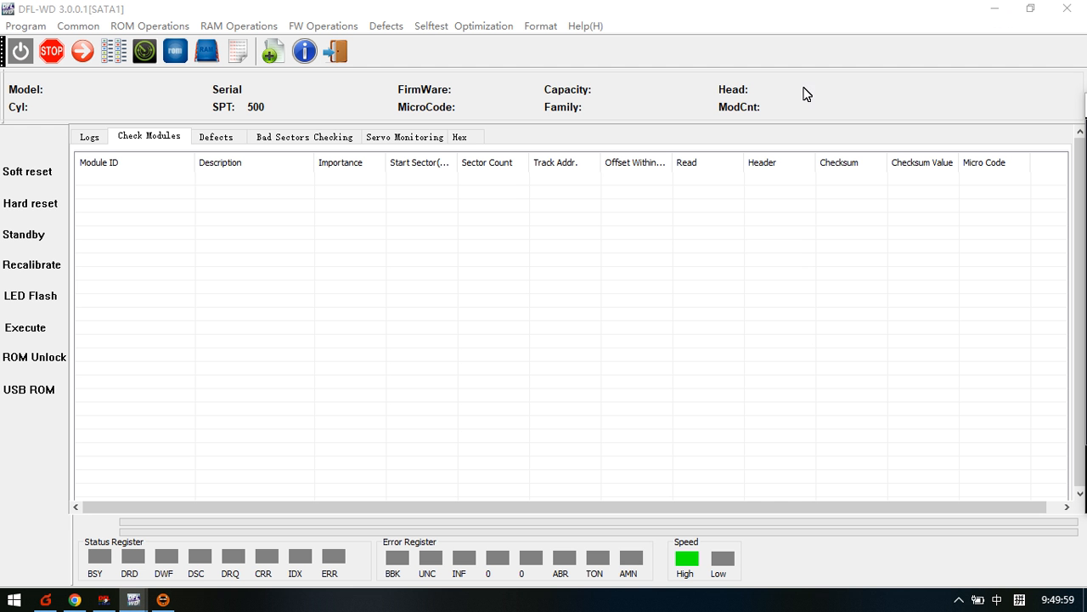
pyautogui.moveTo(137, 601)
pyautogui.click(223, 536)
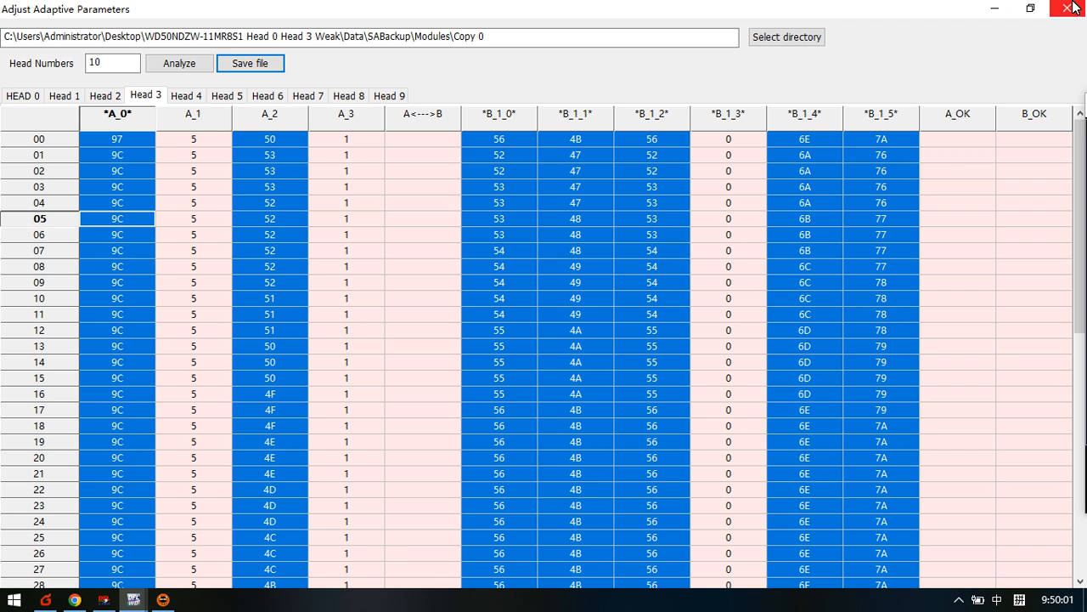
pyautogui.click(996, 10)
pyautogui.click(1067, 9)
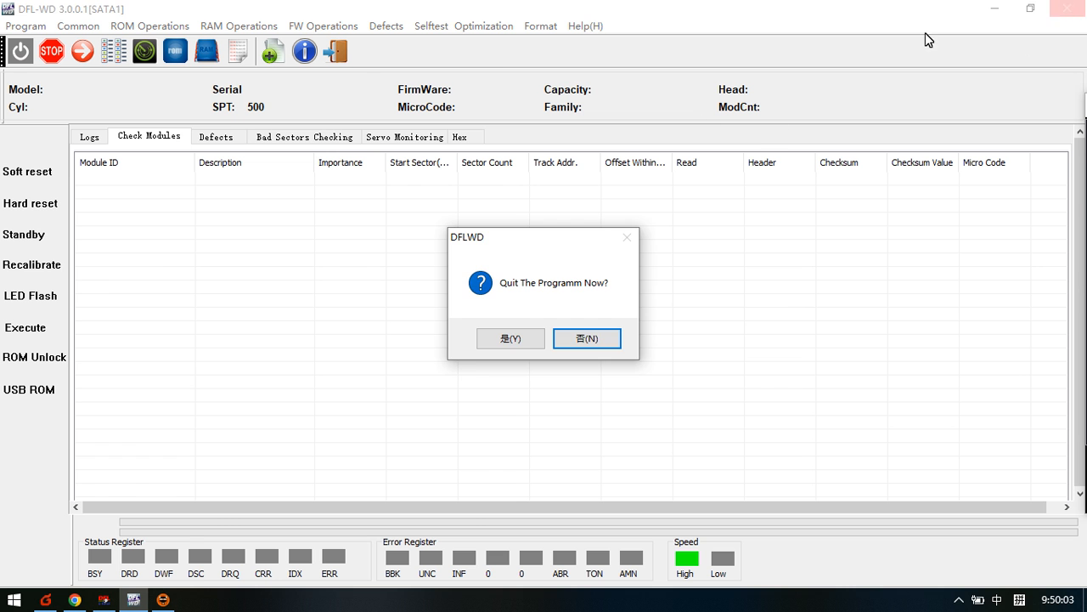
pyautogui.click(518, 339)
# Step: Open the WD50NDZW-11MR8S1 backup folder on the desktop and browse to Data\SABackup\Modules\Copy 0\NewFile
pyautogui.doubleClick(210, 195)
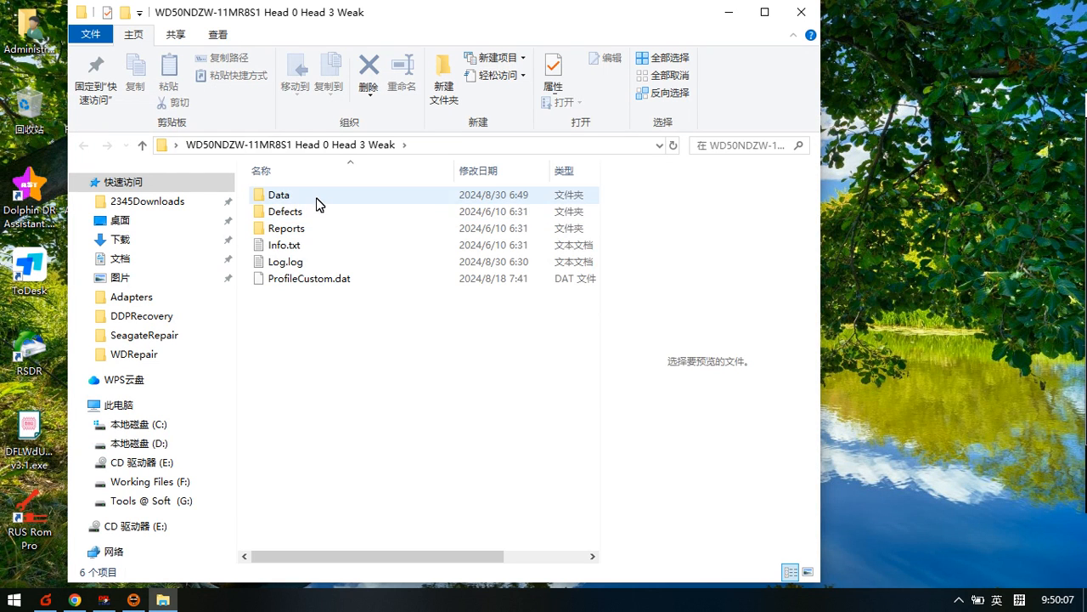
pyautogui.doubleClick(317, 196)
pyautogui.doubleClick(308, 211)
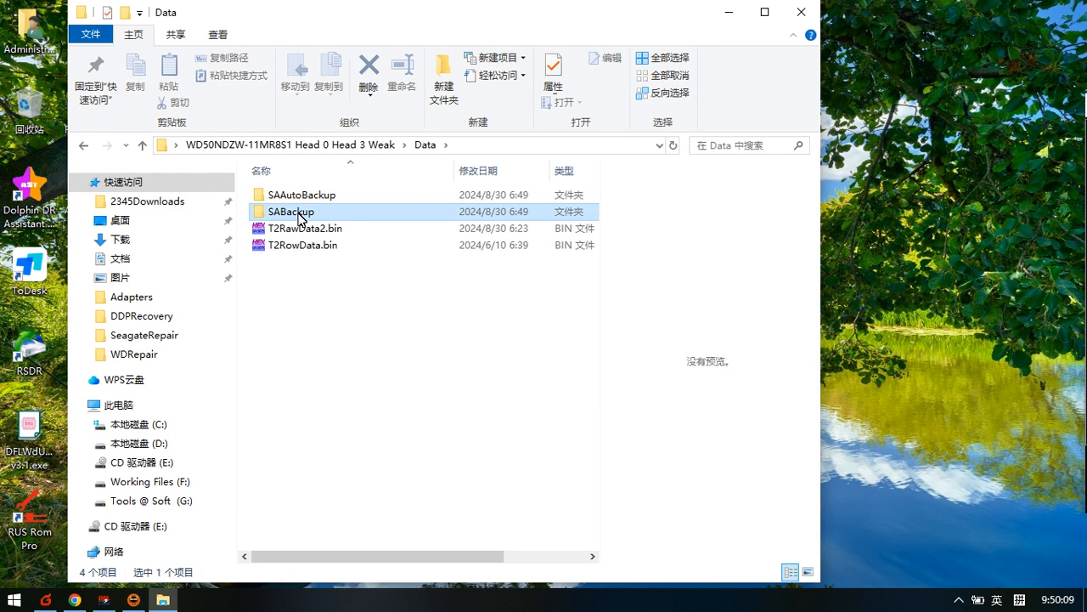
pyautogui.doubleClick(307, 201)
pyautogui.doubleClick(297, 194)
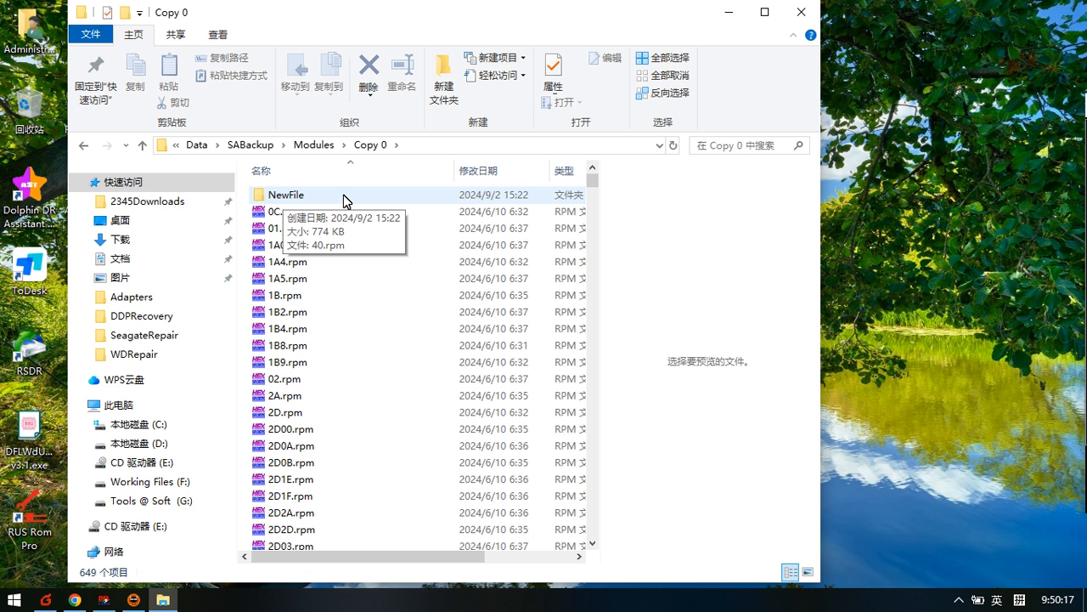
pyautogui.doubleClick(307, 198)
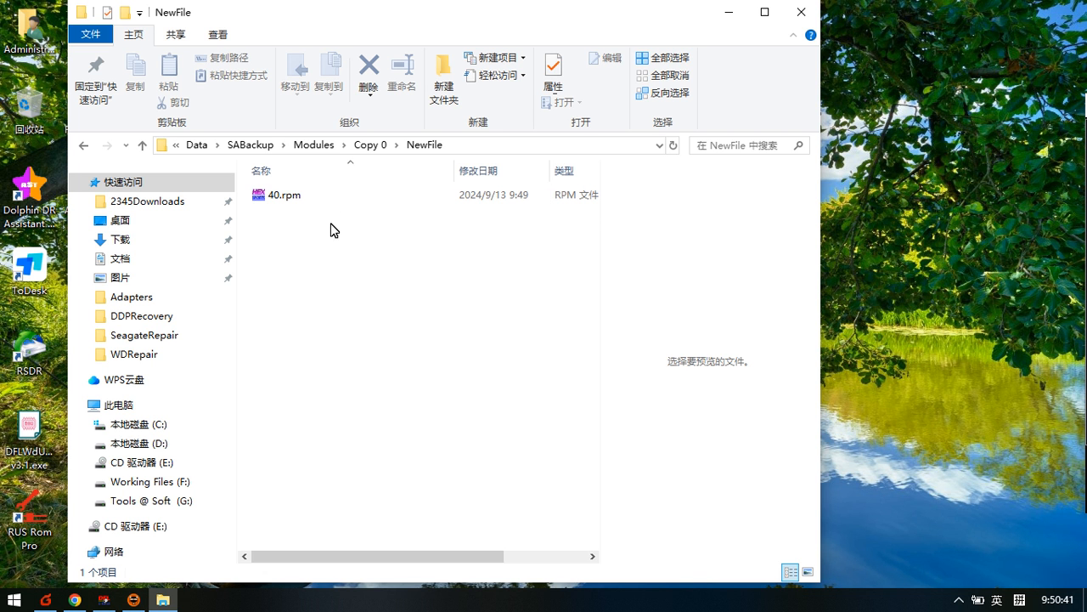
# Step: Switch to DFL cPanel, launch the WD module on port SATA 1 and restore its window to a smaller size
pyautogui.click(115, 602)
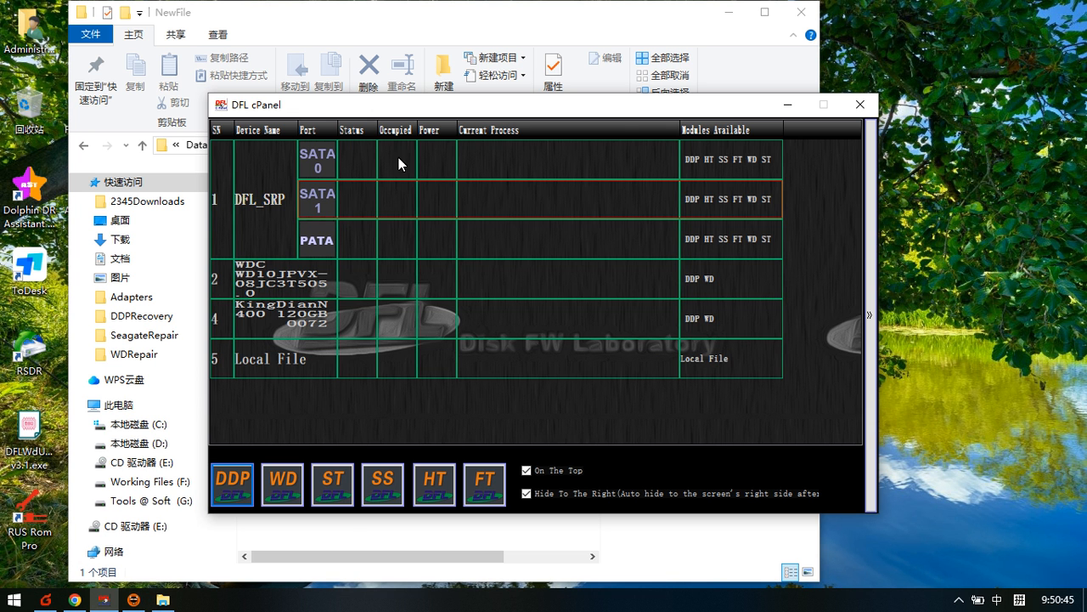
pyautogui.moveTo(406, 104); pyautogui.dragTo(540, 95)
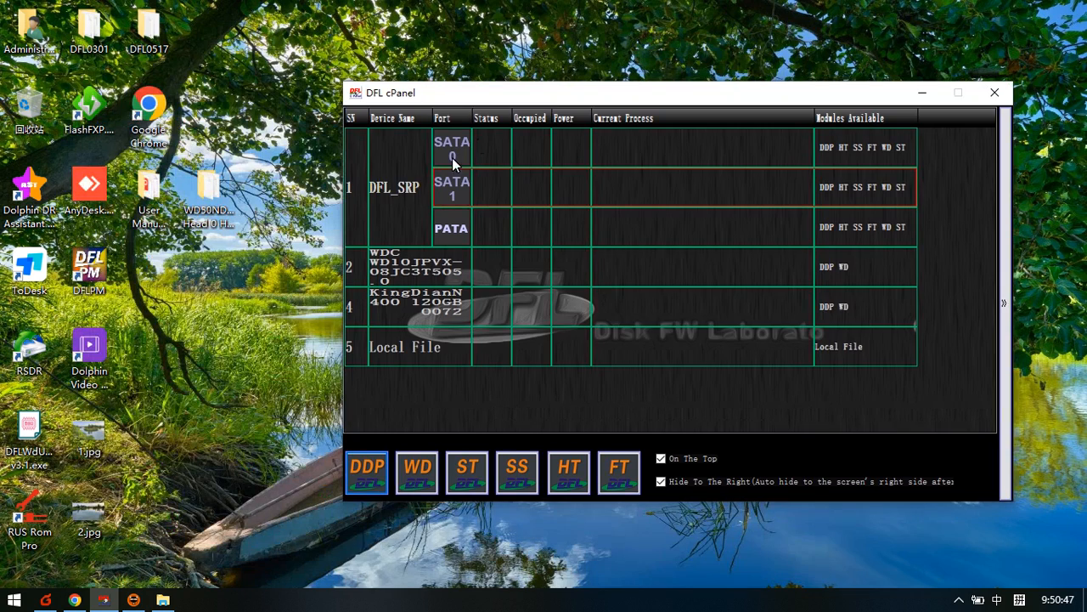
pyautogui.doubleClick(503, 194)
pyautogui.click(600, 299)
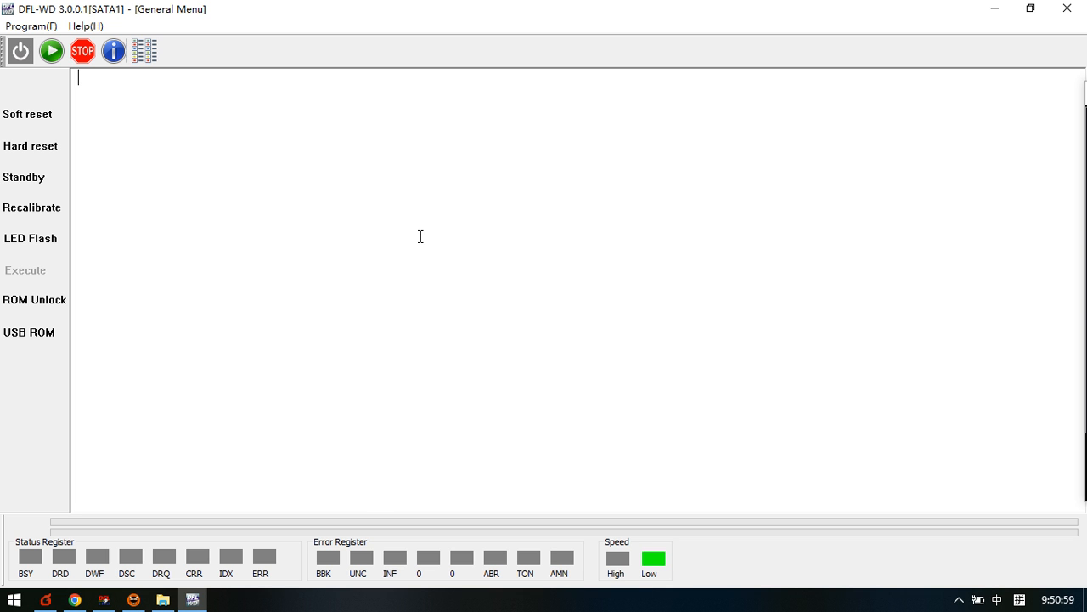
pyautogui.doubleClick(554, 10)
pyautogui.moveTo(441, 58); pyautogui.dragTo(636, 88)
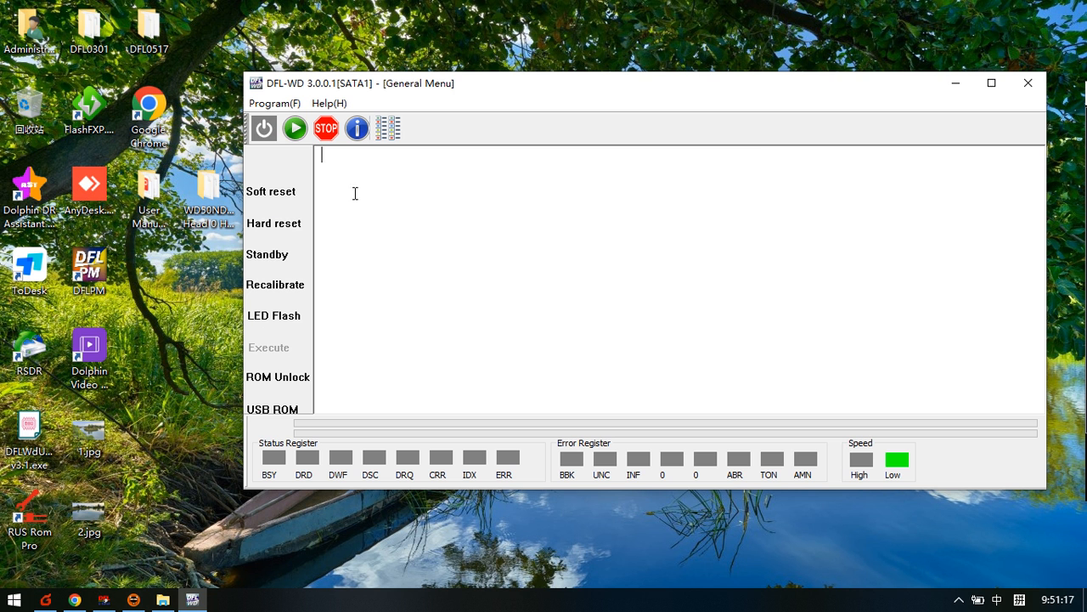
# Step: Power on the drive on SATA1 and maximize the DFL-WD window
pyautogui.click(264, 128)
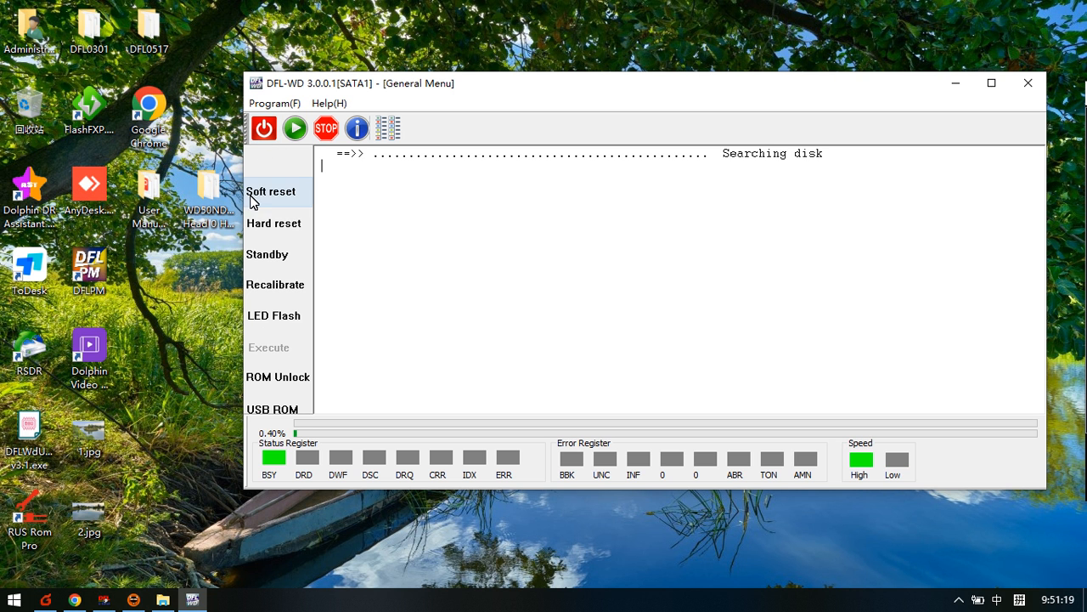
pyautogui.moveTo(511, 90); pyautogui.dragTo(469, 61)
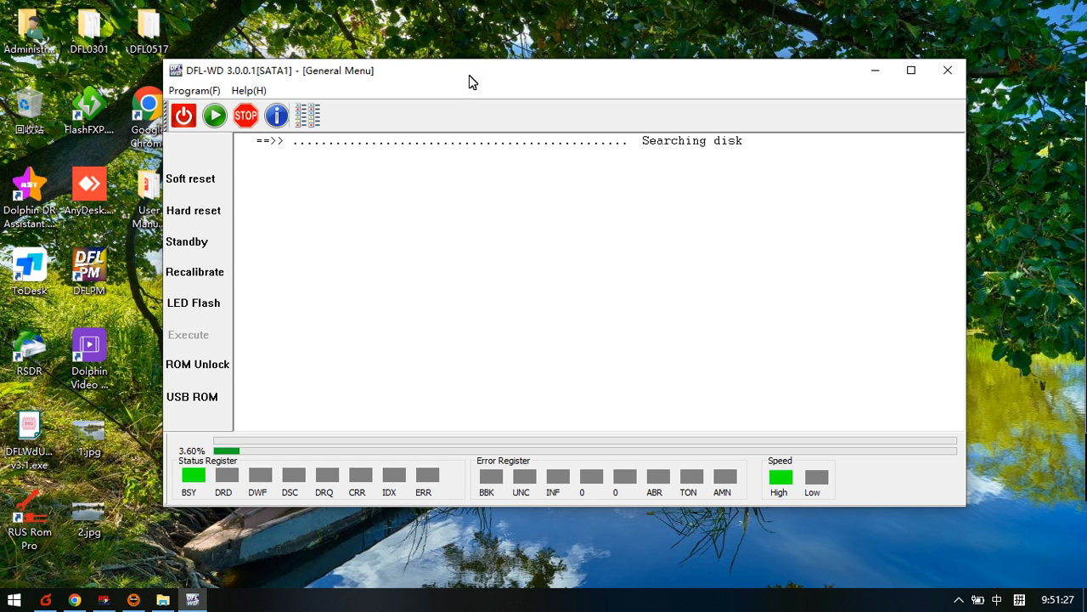
pyautogui.doubleClick(467, 87)
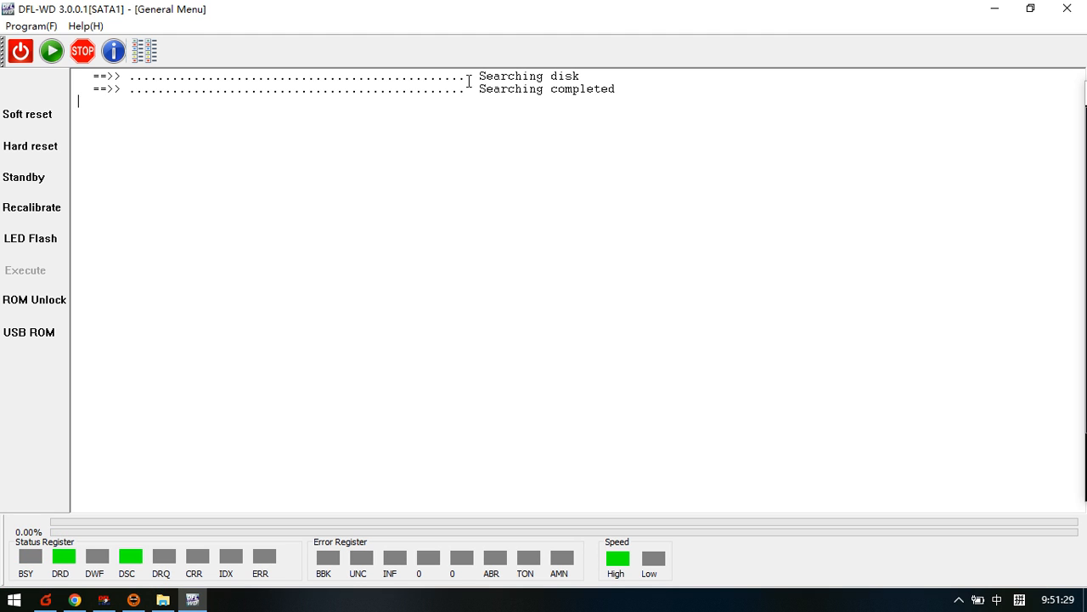
# Step: Start the WD program for the connected drive and automatically get its detailed factory info
pyautogui.click(51, 51)
pyautogui.click(565, 292)
pyautogui.click(674, 497)
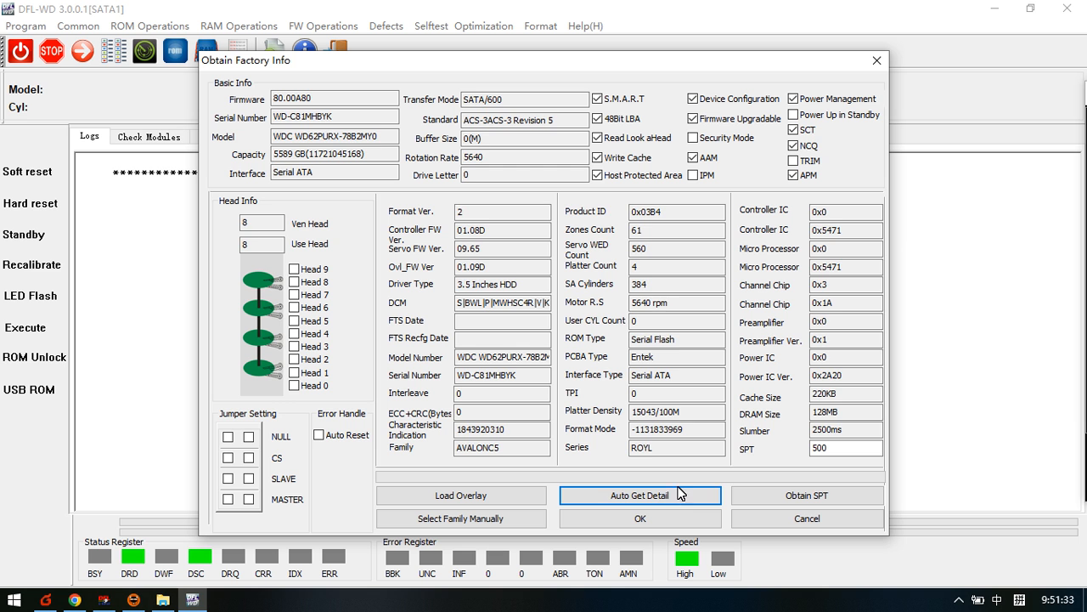
# Step: Accept the drive's factory info and the proposed AVALONC5 firmware save directory
pyautogui.click(361, 176)
pyautogui.click(639, 517)
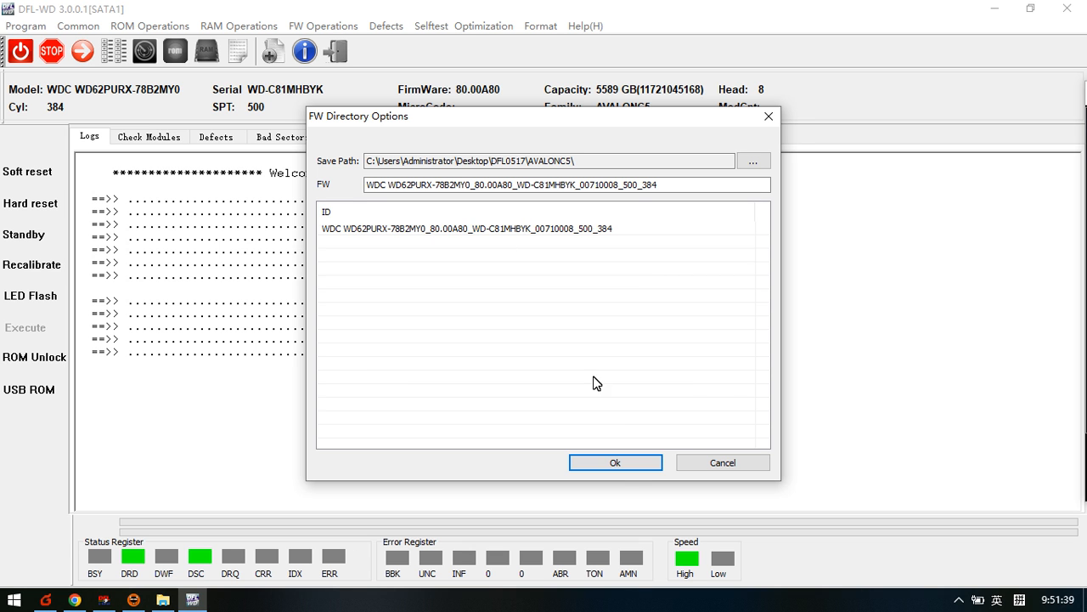
pyautogui.click(618, 462)
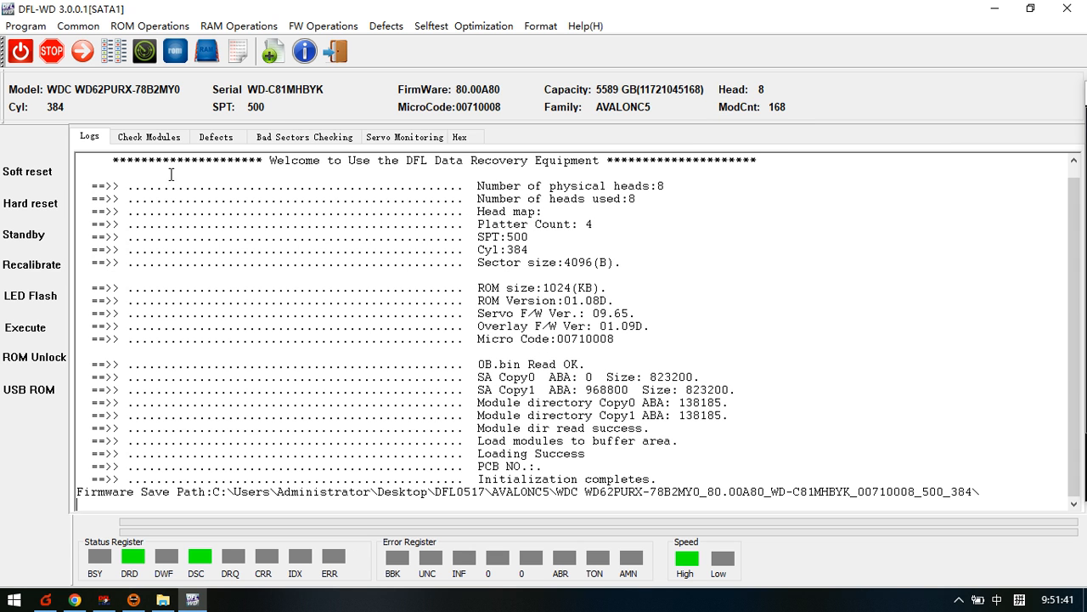
# Step: Select module 40 in the module list and start writing it by ID
pyautogui.click(151, 136)
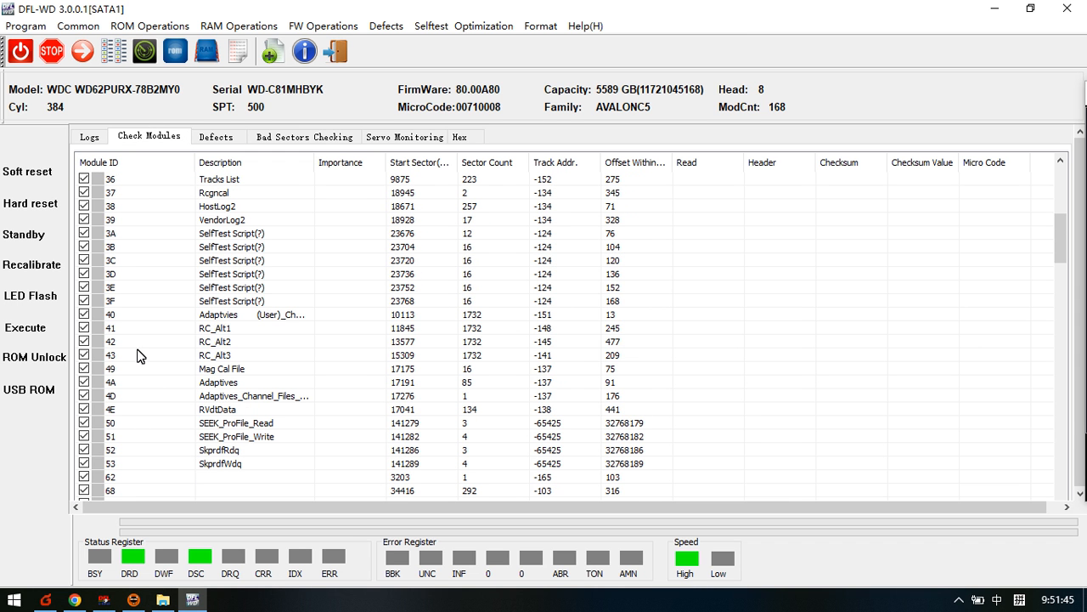
pyautogui.click(136, 315)
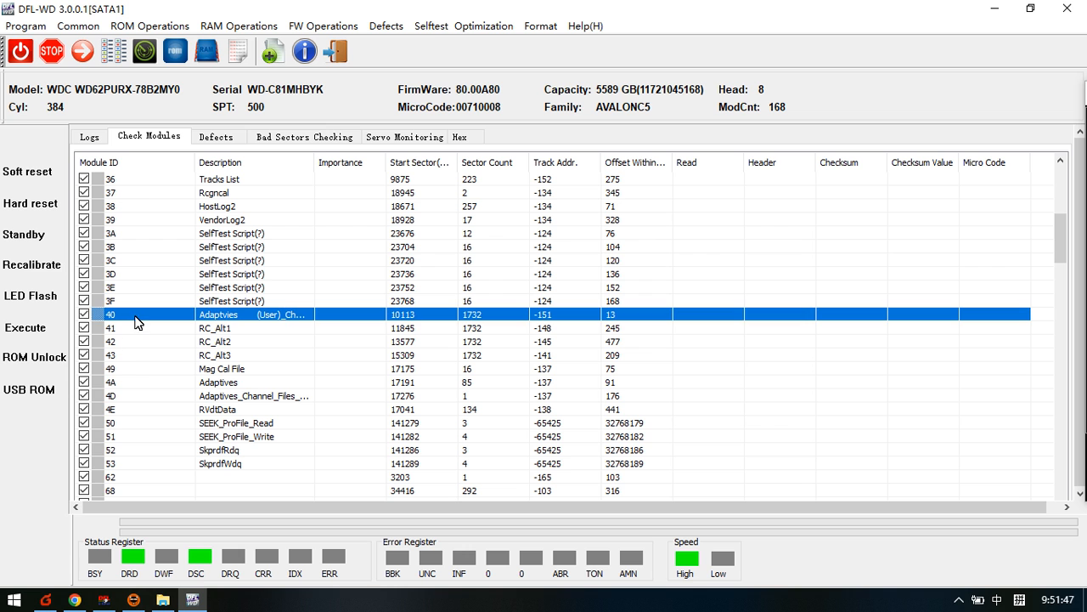
pyautogui.rightClick(140, 314)
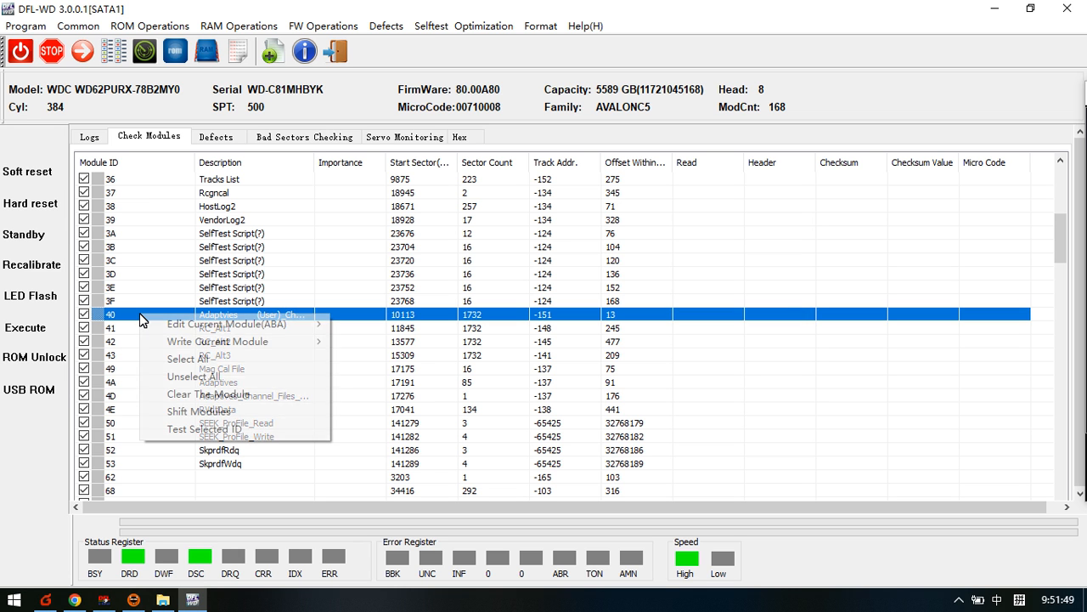
pyautogui.moveTo(226, 347)
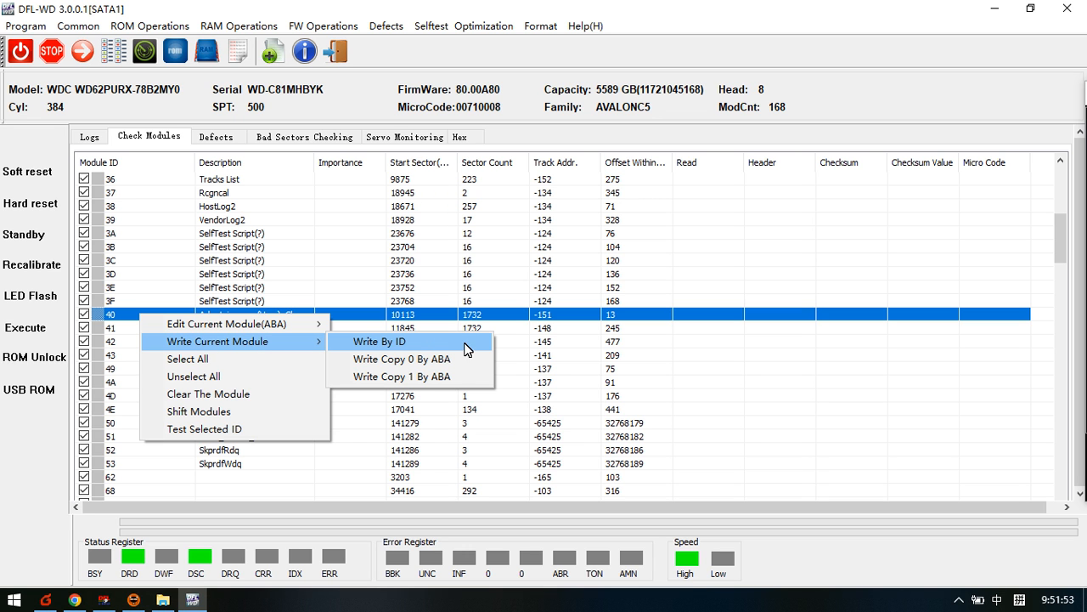
pyautogui.click(416, 345)
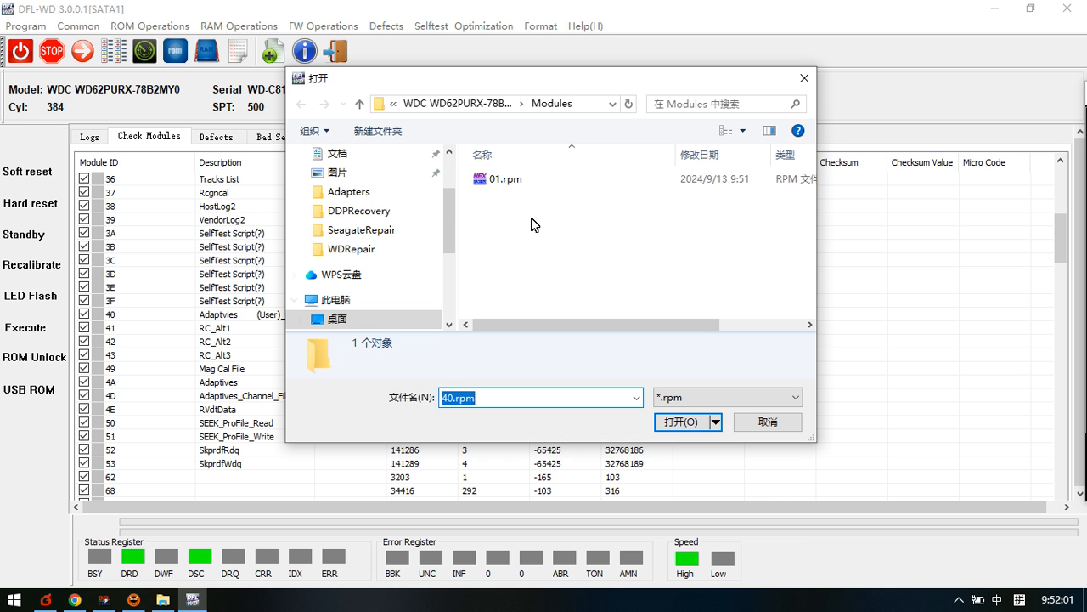
# Step: Browse the desktop WD50NDZW-11MR8S1 backup to Data\SABackup\Modules\Copy 0\NewFile to locate 40.rpm, and cancel the file selection
pyautogui.moveTo(447, 219); pyautogui.dragTo(454, 164)
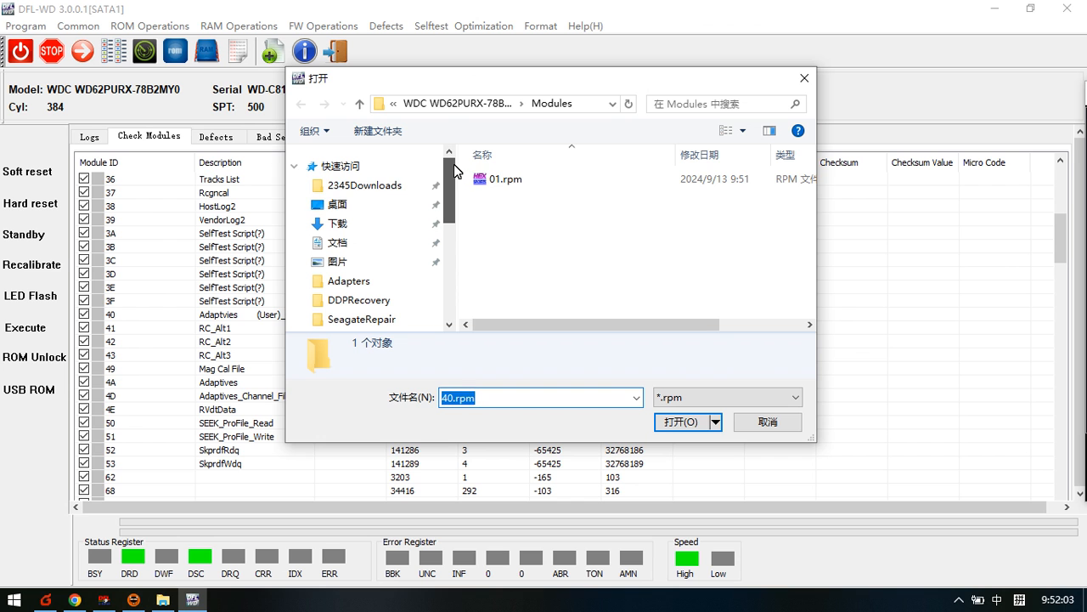
pyautogui.click(339, 204)
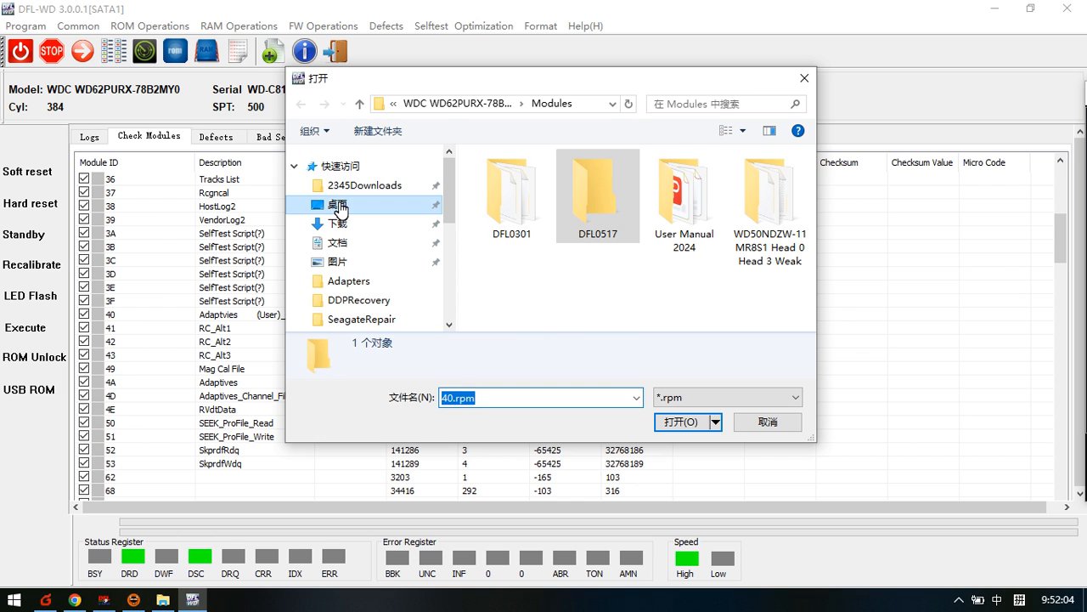
pyautogui.doubleClick(767, 210)
pyautogui.doubleClick(521, 179)
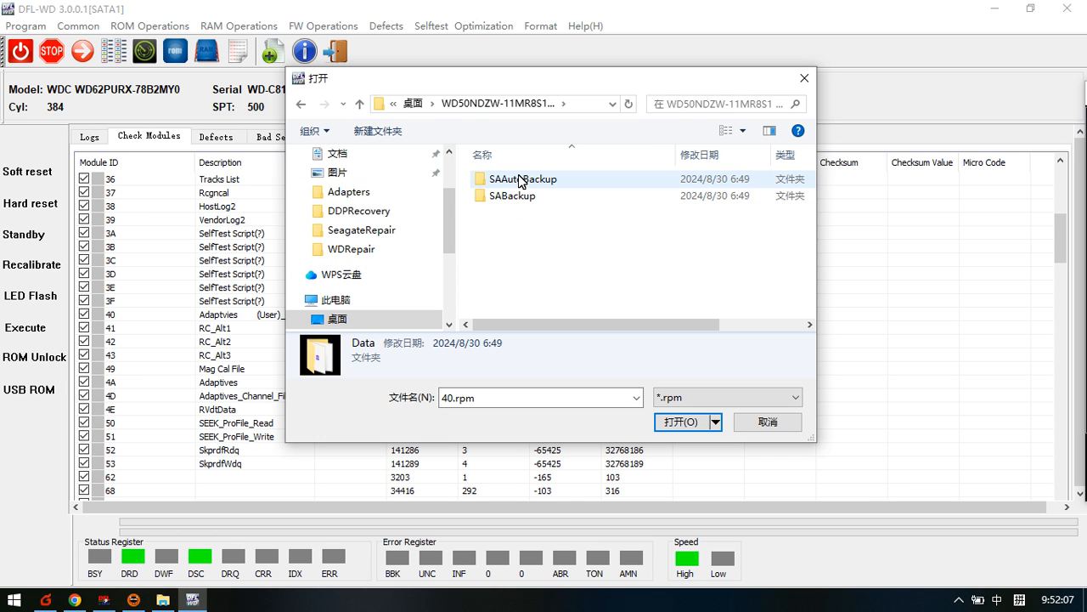
pyautogui.doubleClick(498, 195)
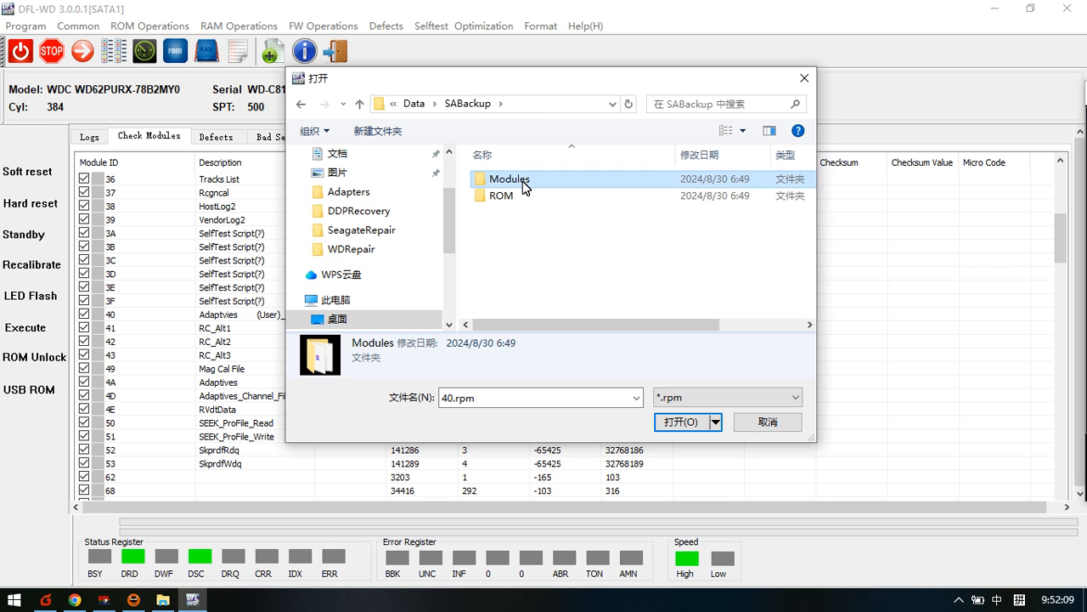
pyautogui.doubleClick(523, 181)
pyautogui.doubleClick(522, 181)
pyautogui.doubleClick(523, 185)
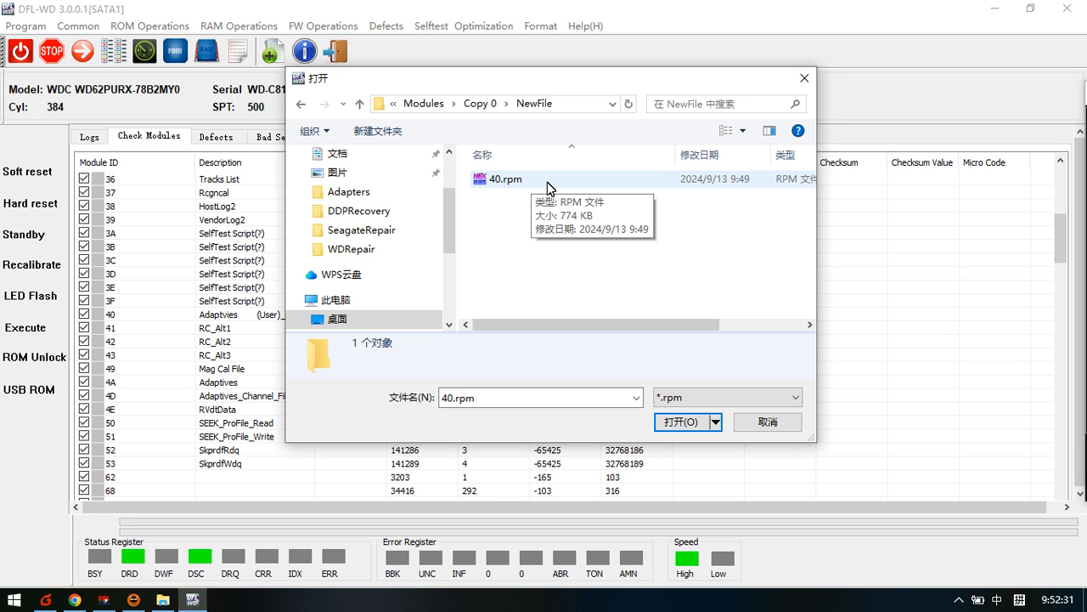
pyautogui.click(768, 422)
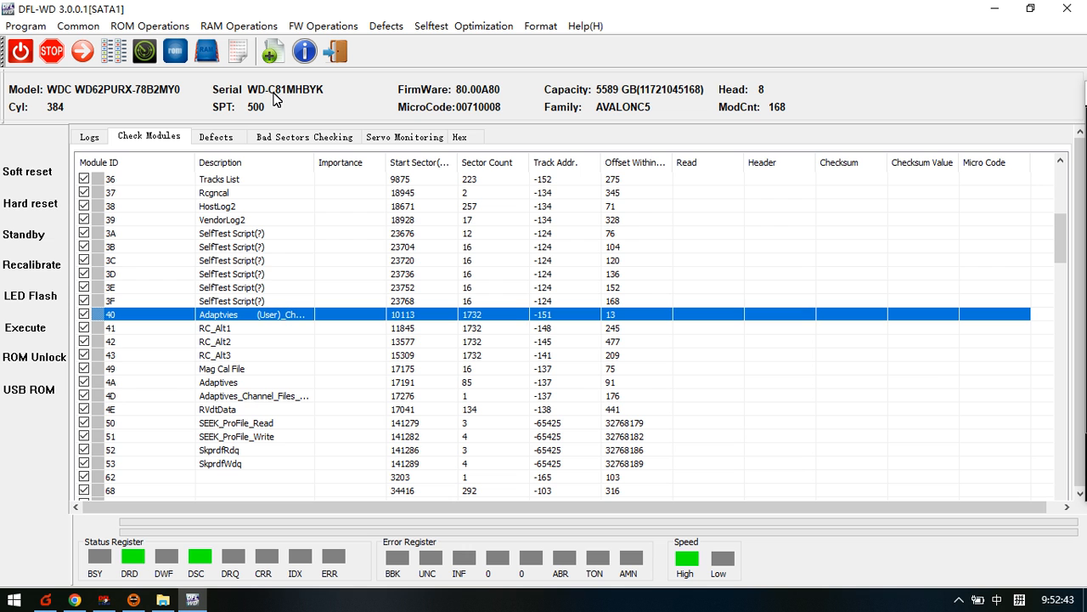
pyautogui.click(148, 137)
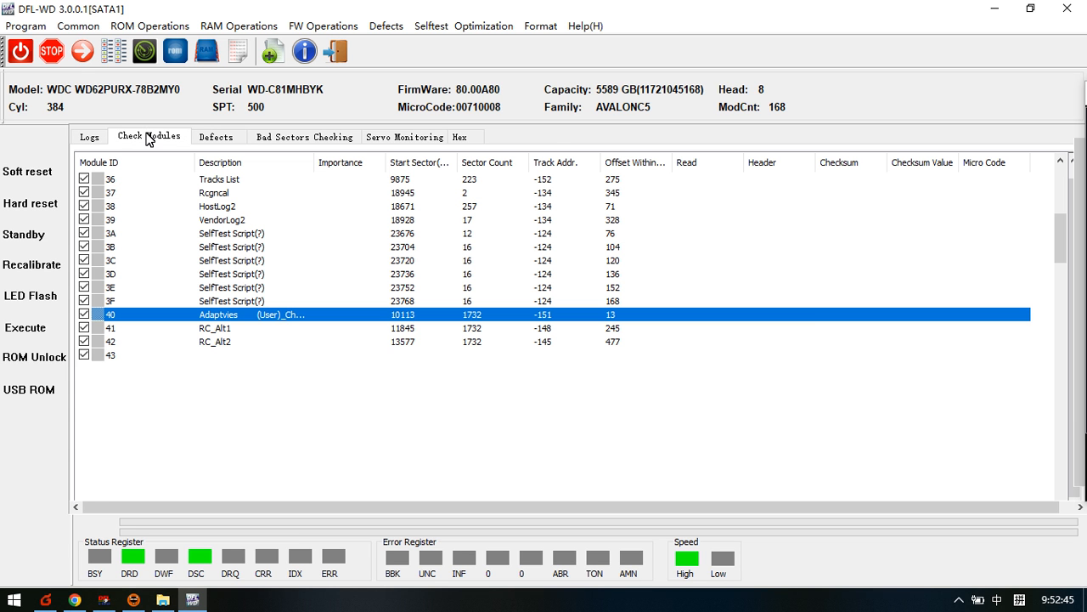